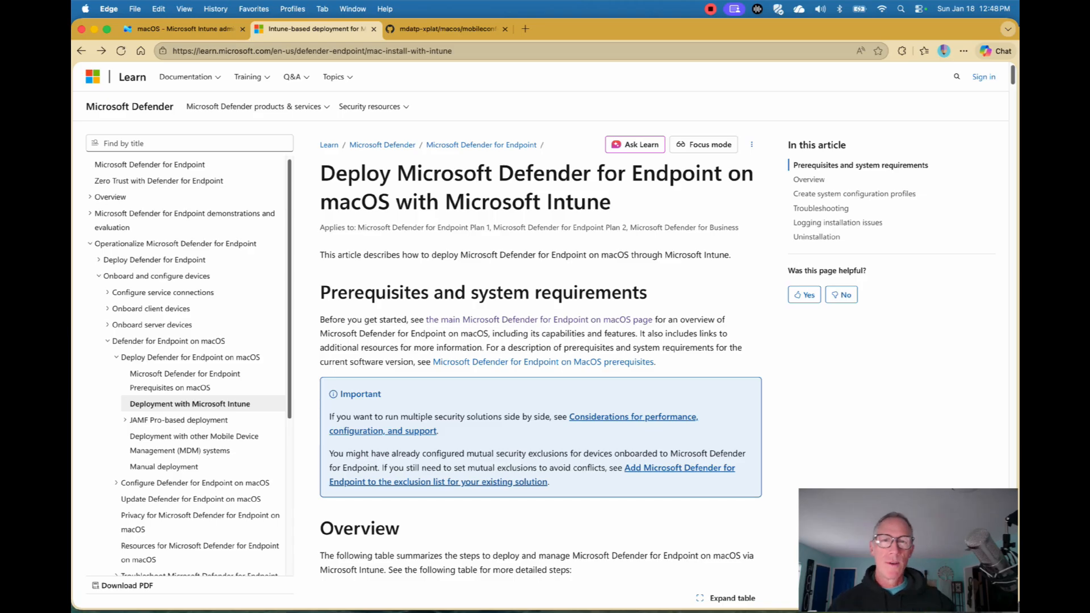
Step: Review the deployment article's Overview table of steps, sample file names and bundle identifiers for Defender for Endpoint on macOS
{"action": "scroll", "coordinate": [540, 335], "scroll_direction": "down", "scroll_amount": 6}
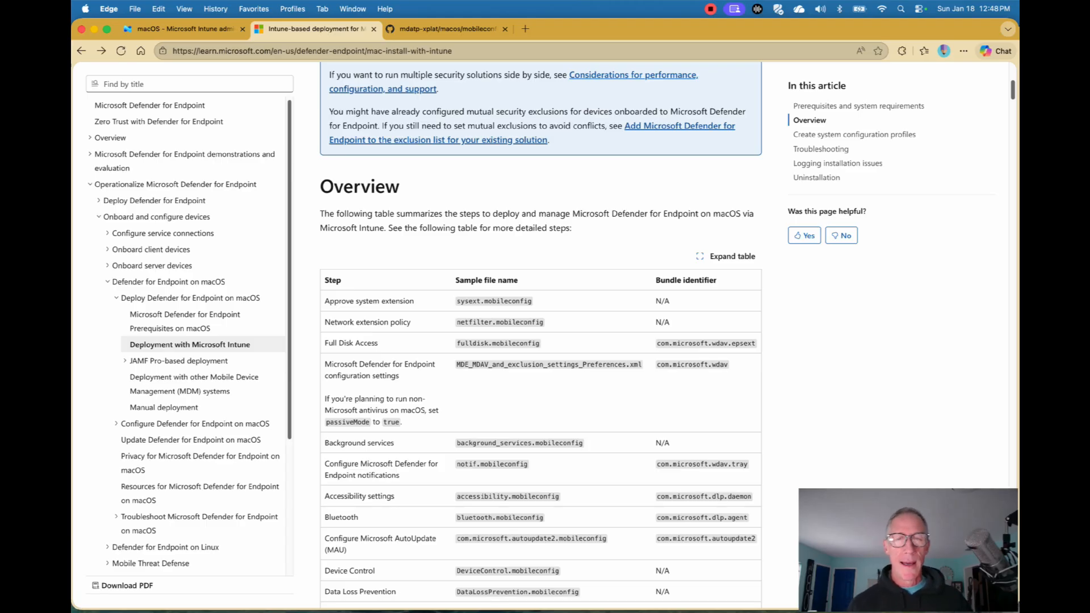
{"action": "scroll", "coordinate": [541, 335], "scroll_direction": "down", "scroll_amount": 2}
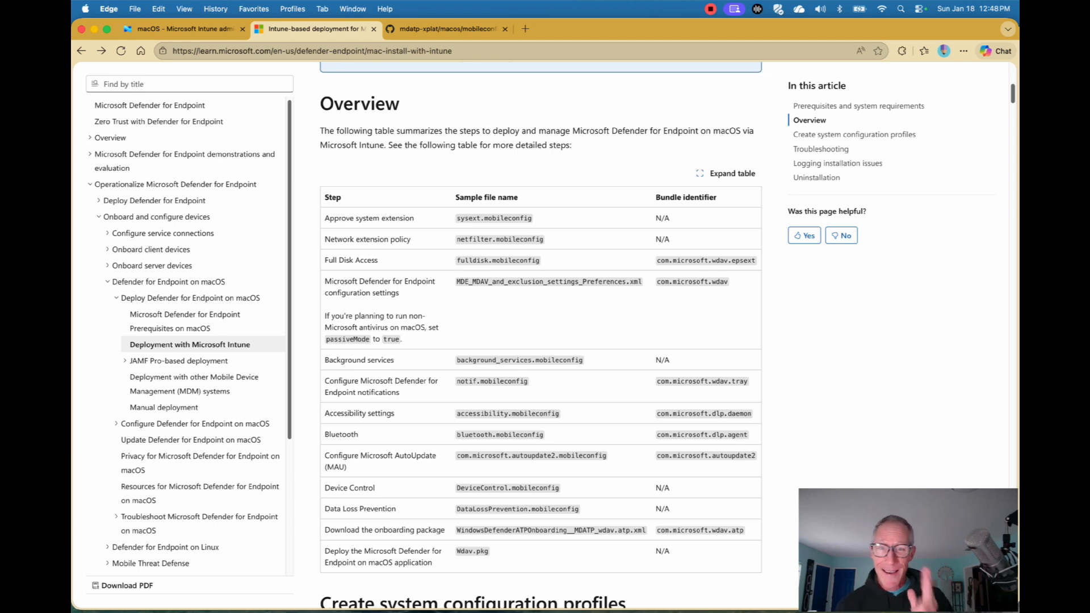
{"action": "scroll", "coordinate": [541, 335], "scroll_direction": "down", "scroll_amount": 3}
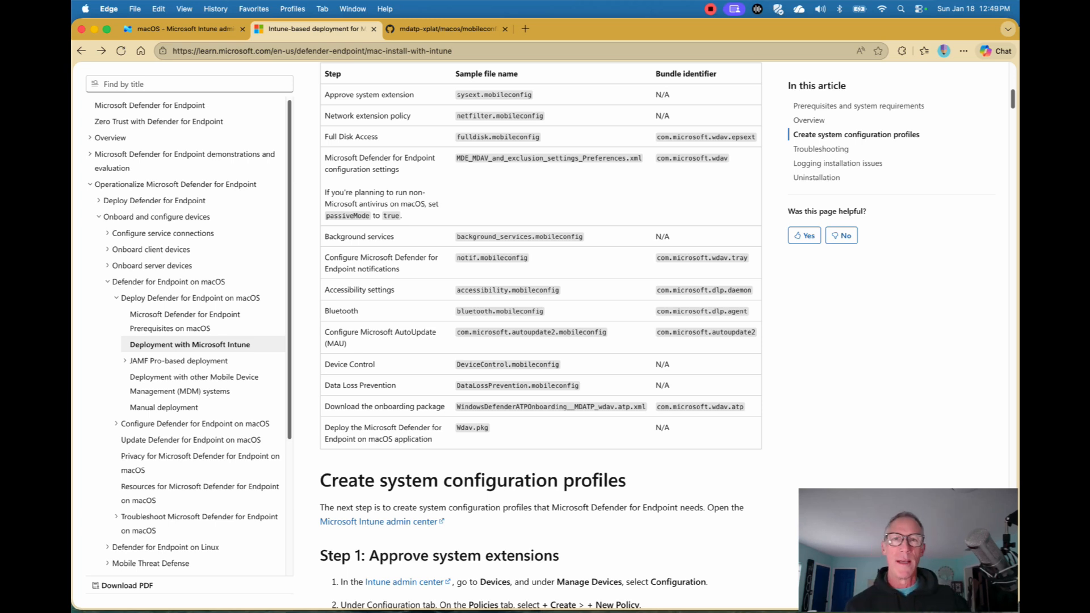
{"action": "scroll", "coordinate": [541, 335], "scroll_direction": "up", "scroll_amount": 3}
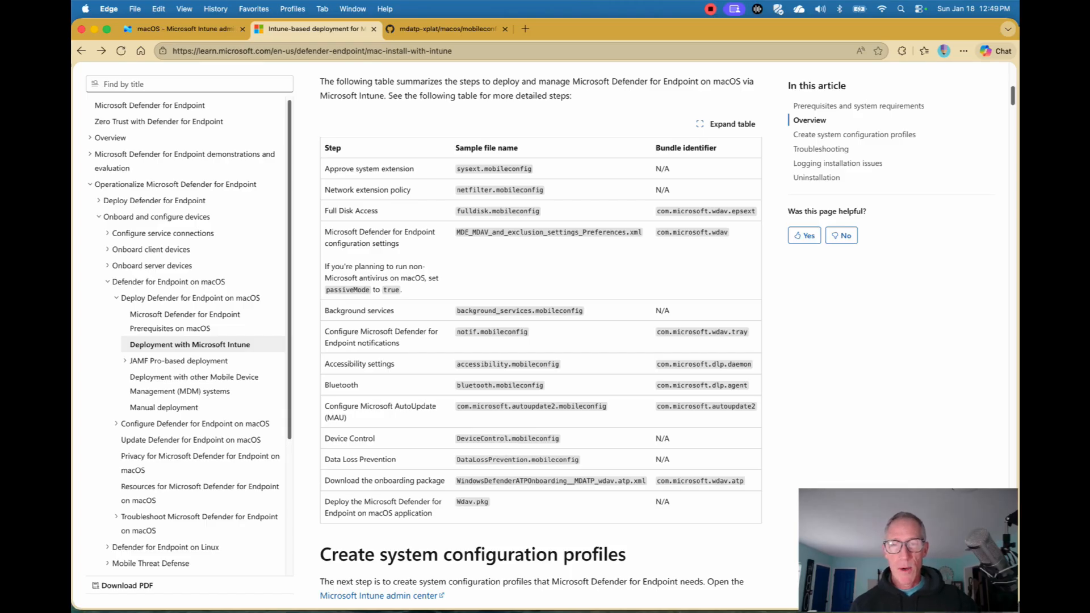
{"action": "scroll", "coordinate": [539, 335], "scroll_direction": "down", "scroll_amount": 5}
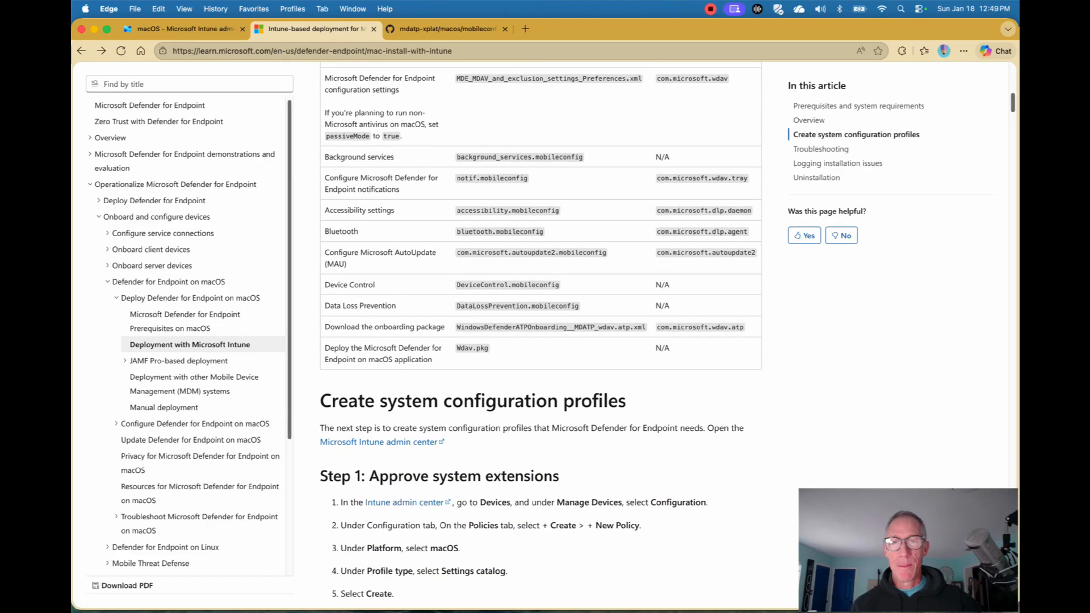
Step: Read the configuration profile instructions for Steps 1 to 3, covering system extensions, the network filter and Full Disk Access
{"action": "scroll", "coordinate": [539, 335], "scroll_direction": "down", "scroll_amount": 5}
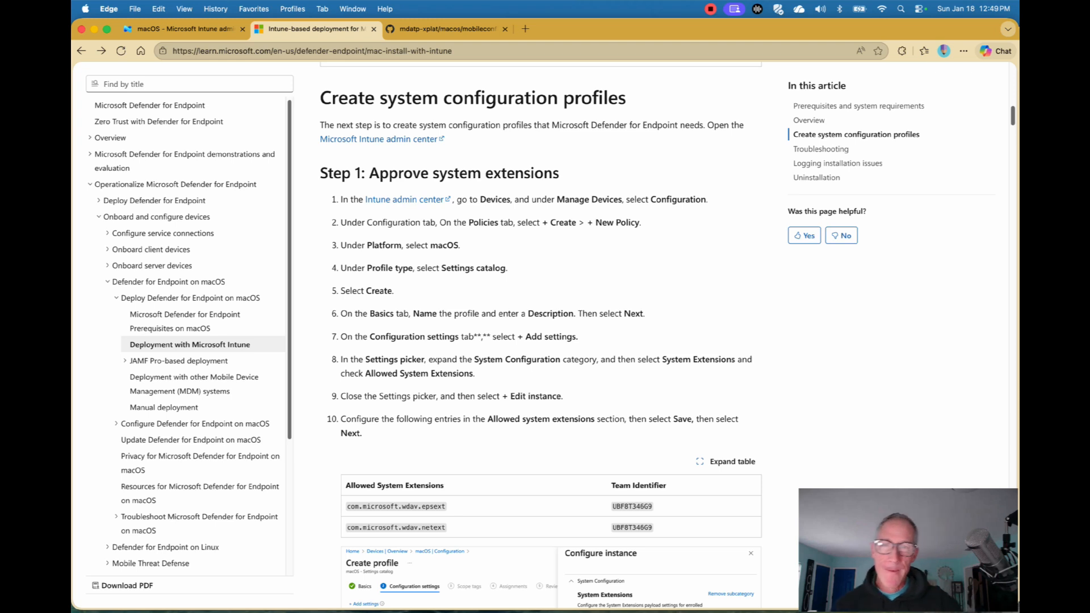
{"action": "scroll", "coordinate": [541, 335], "scroll_direction": "down", "scroll_amount": 2}
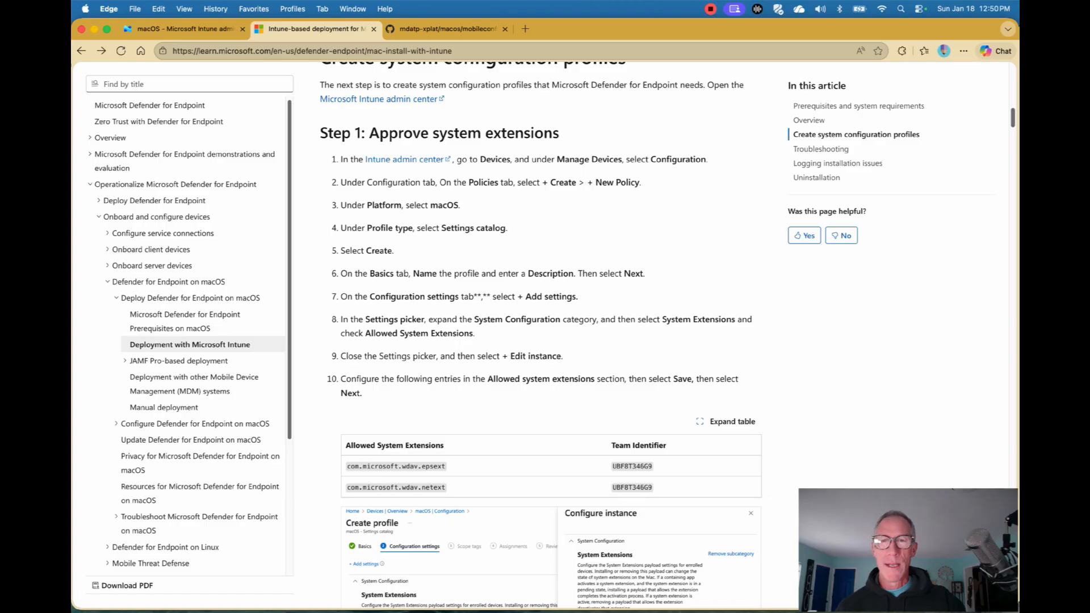
{"action": "scroll", "coordinate": [542, 335], "scroll_direction": "down", "scroll_amount": 1}
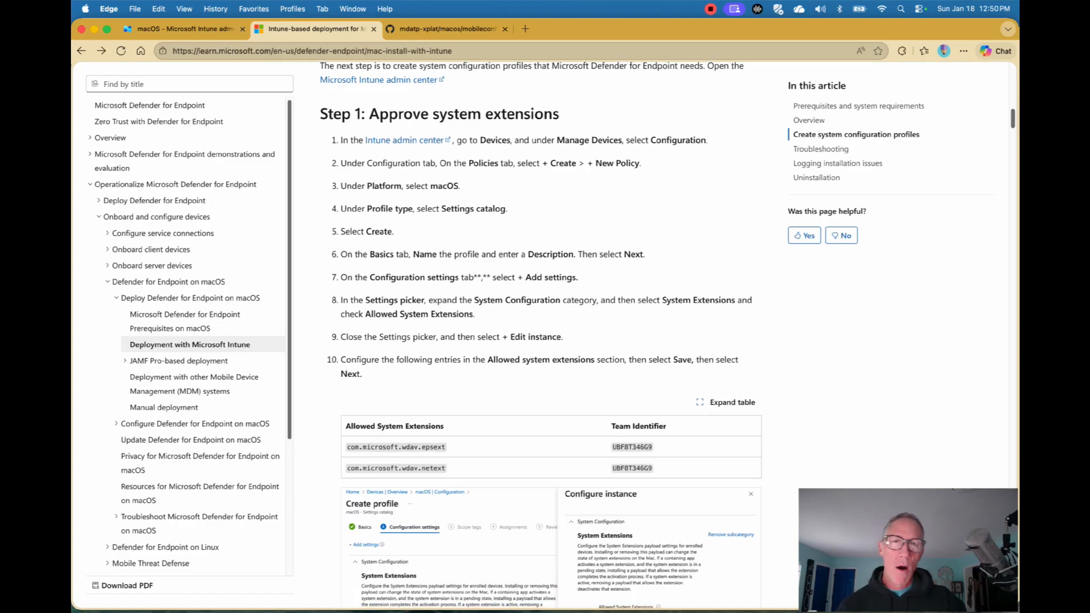
{"action": "scroll", "coordinate": [542, 335], "scroll_direction": "down", "scroll_amount": 10}
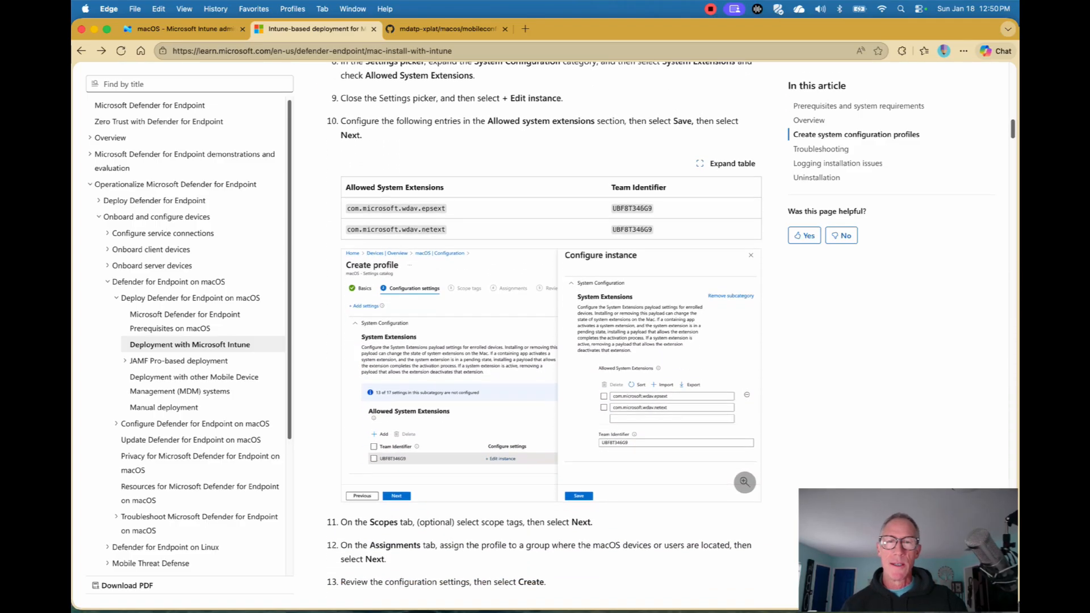
{"action": "scroll", "coordinate": [744, 482], "scroll_direction": "down", "scroll_amount": 5}
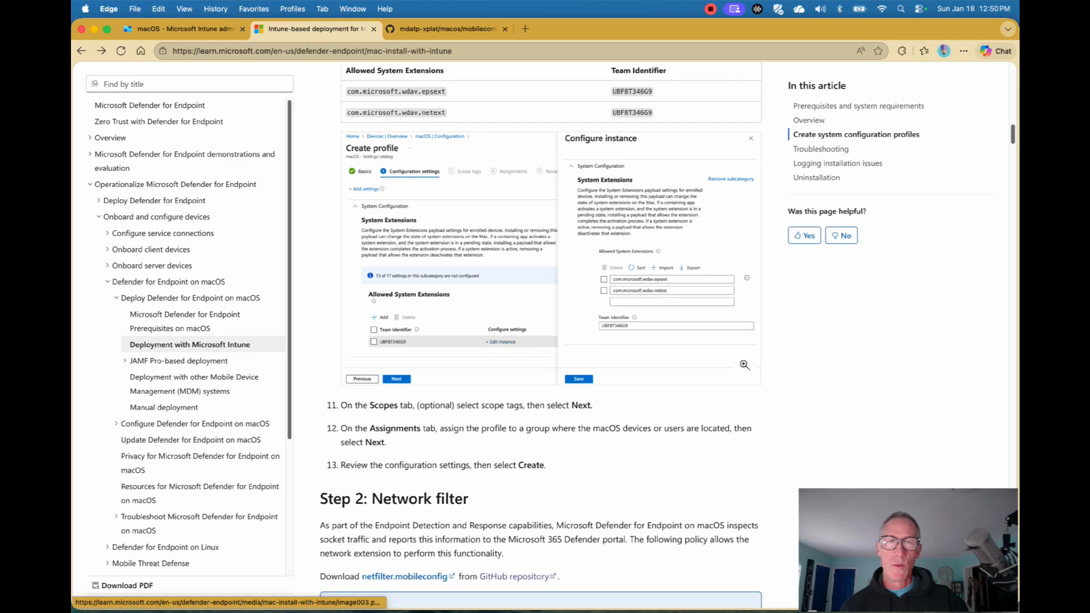
{"action": "scroll", "coordinate": [744, 365], "scroll_direction": "down", "scroll_amount": 13}
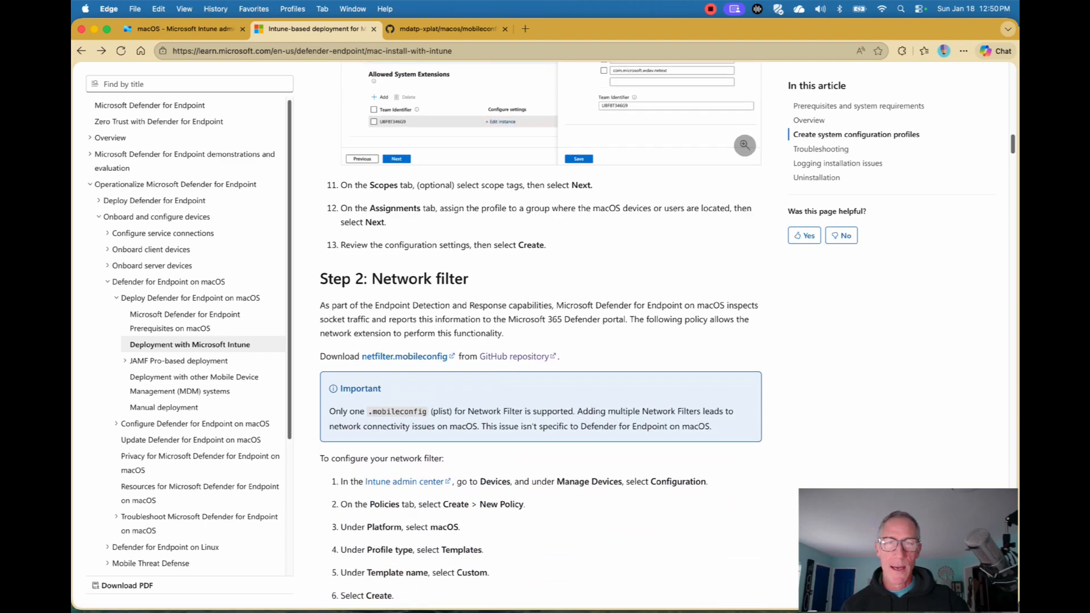
{"action": "scroll", "coordinate": [541, 327], "scroll_direction": "down", "scroll_amount": 7}
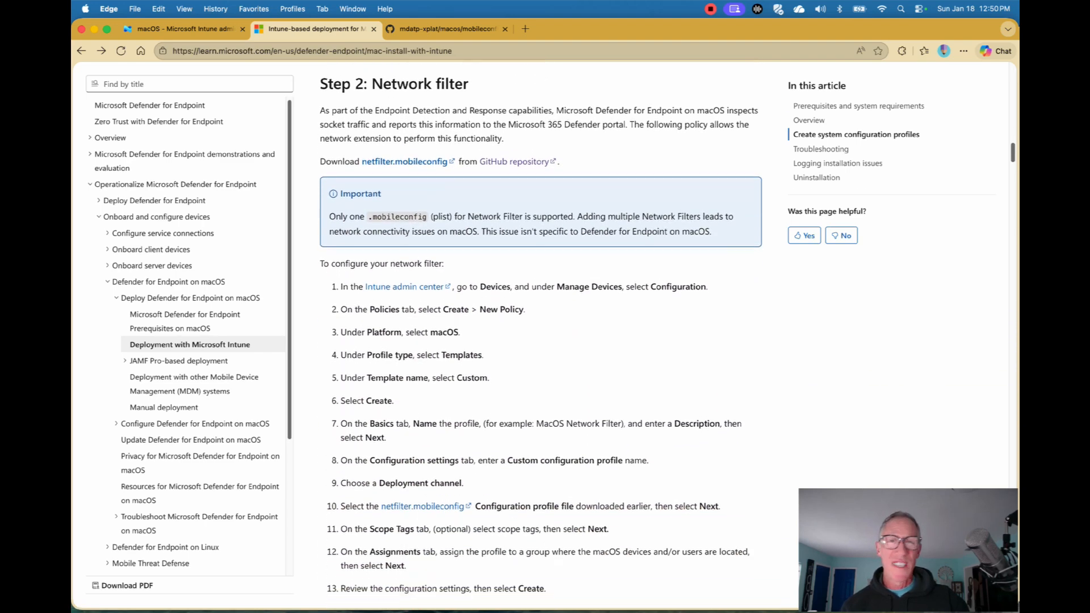
{"action": "scroll", "coordinate": [541, 327], "scroll_direction": "down", "scroll_amount": 12}
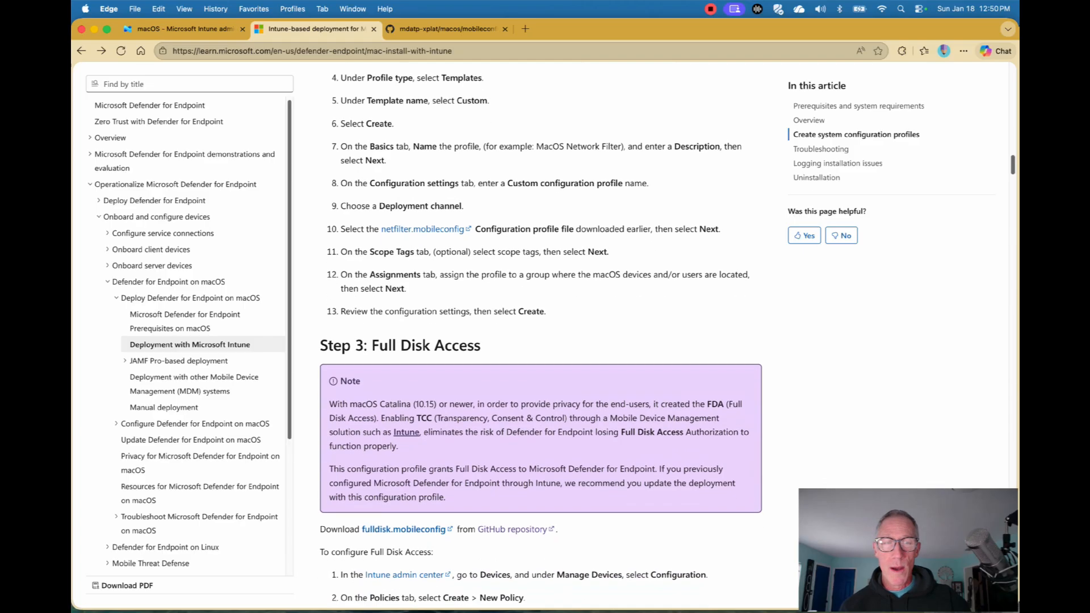
{"action": "scroll", "coordinate": [541, 327], "scroll_direction": "down", "scroll_amount": 13}
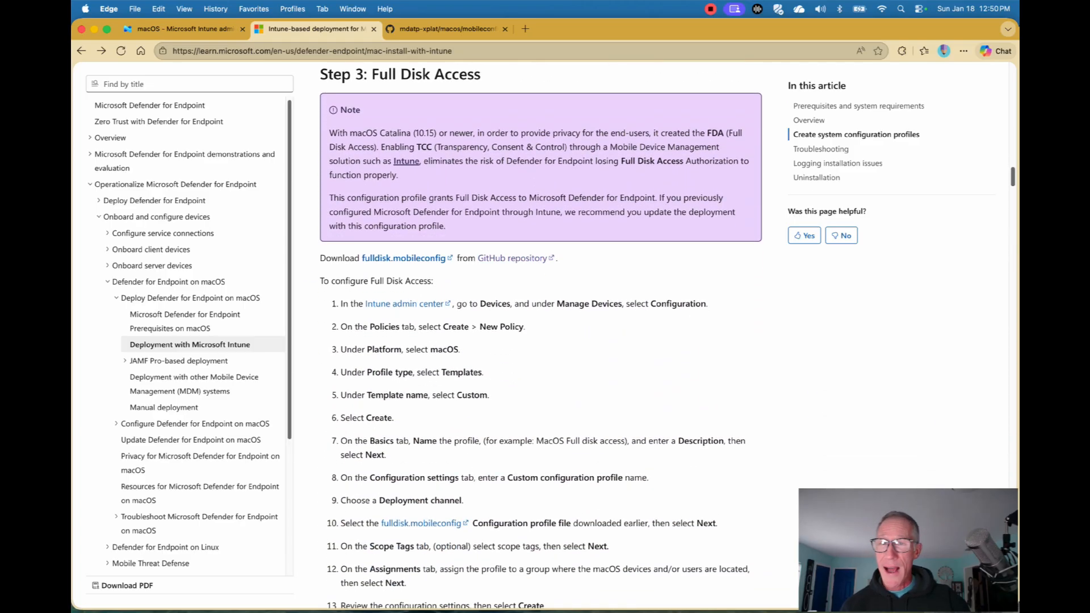
Step: Read Steps 4 to 8 of the article, covering background services, notifications, accessibility, Bluetooth permissions and Microsoft AutoUpdate
{"action": "scroll", "coordinate": [540, 327], "scroll_direction": "down", "scroll_amount": 18}
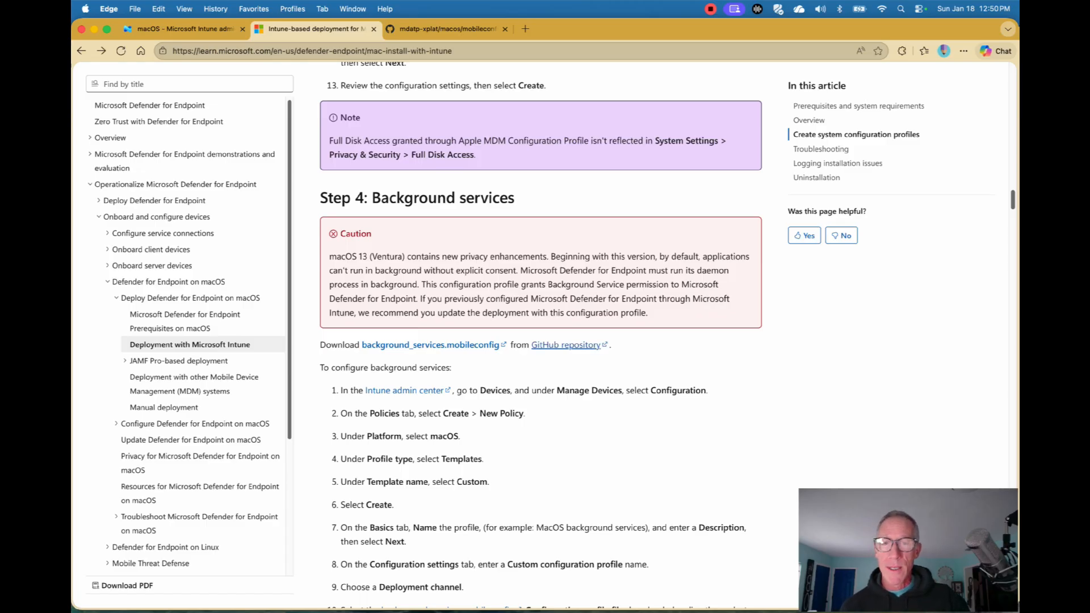
{"action": "scroll", "coordinate": [541, 331], "scroll_direction": "down", "scroll_amount": 6}
{"action": "scroll", "coordinate": [541, 335], "scroll_direction": "down", "scroll_amount": 17}
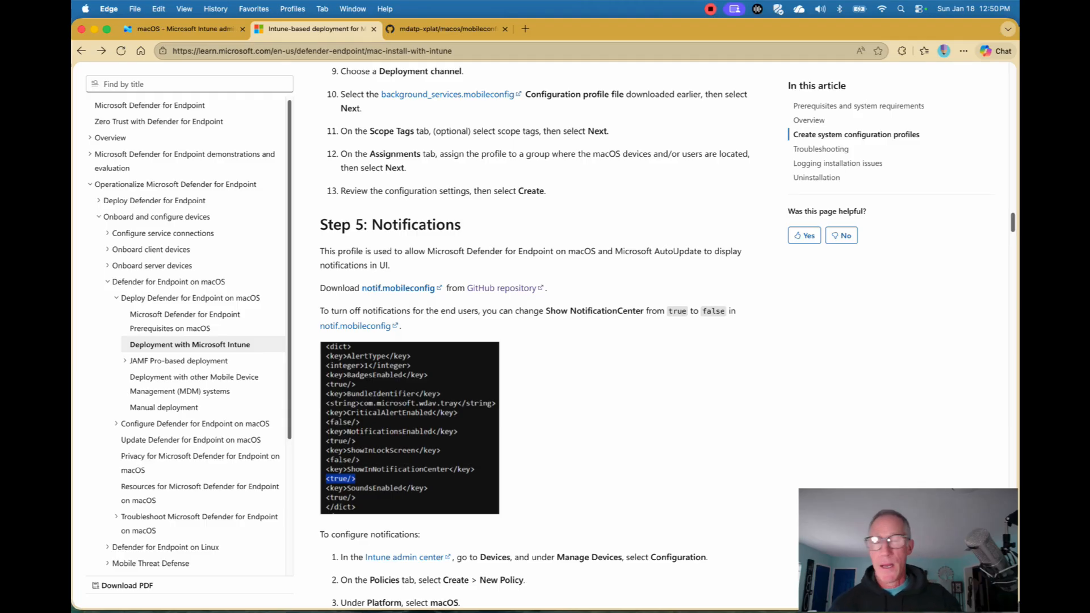
{"action": "scroll", "coordinate": [534, 335], "scroll_direction": "down", "scroll_amount": 6}
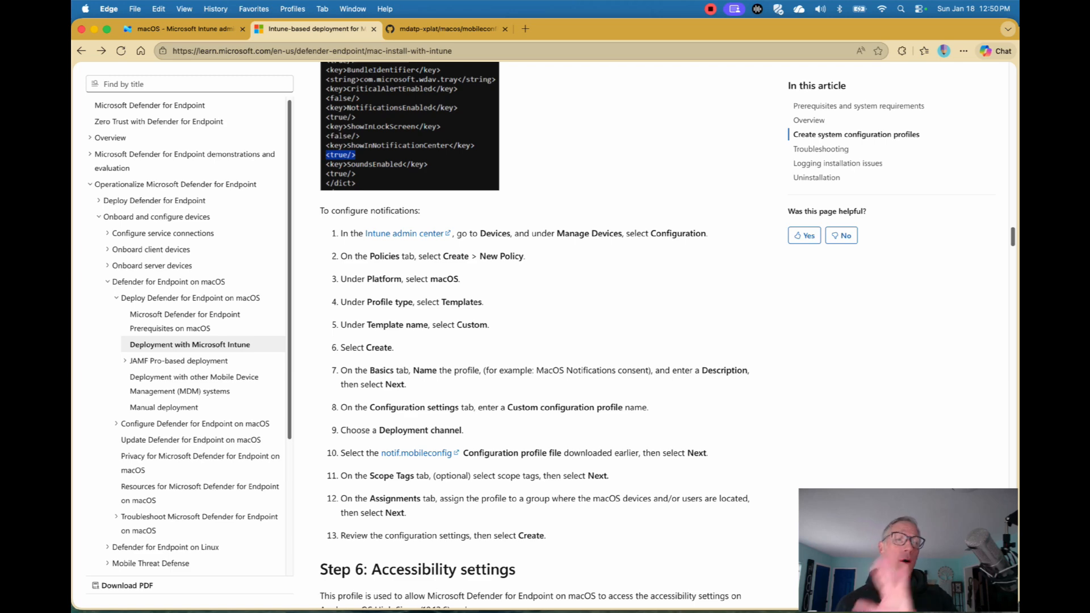
{"action": "scroll", "coordinate": [534, 335], "scroll_direction": "down", "scroll_amount": 5}
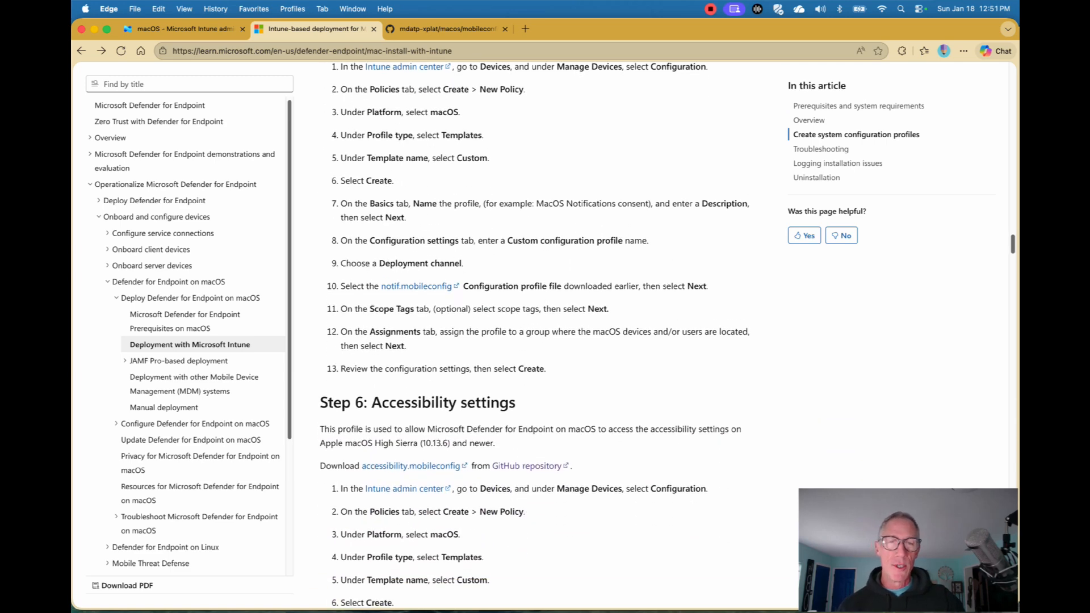
{"action": "scroll", "coordinate": [541, 337], "scroll_direction": "down", "scroll_amount": 15}
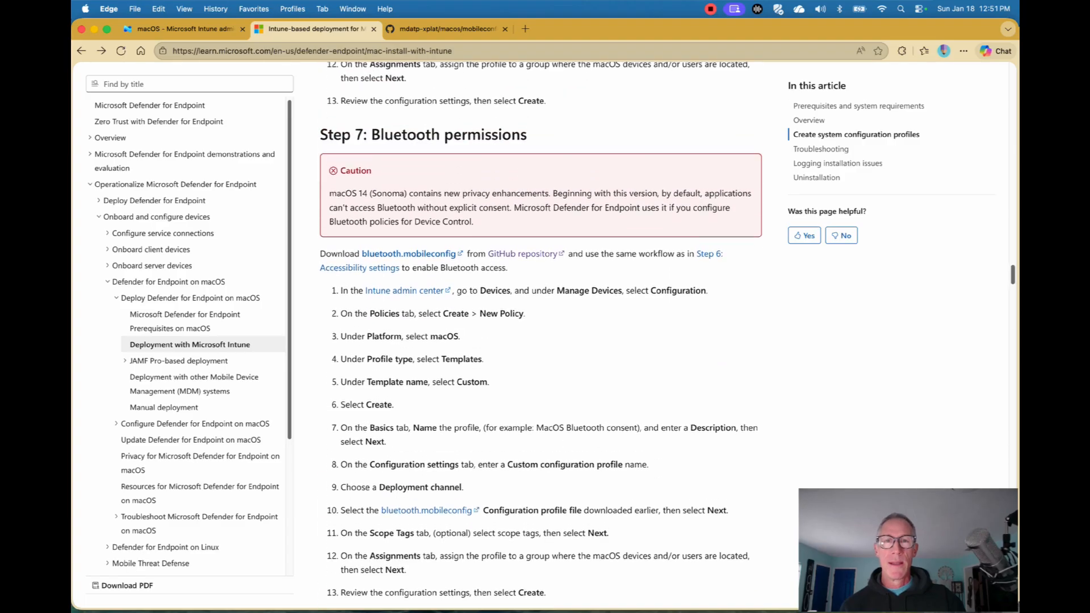
{"action": "scroll", "coordinate": [541, 335], "scroll_direction": "down", "scroll_amount": 13}
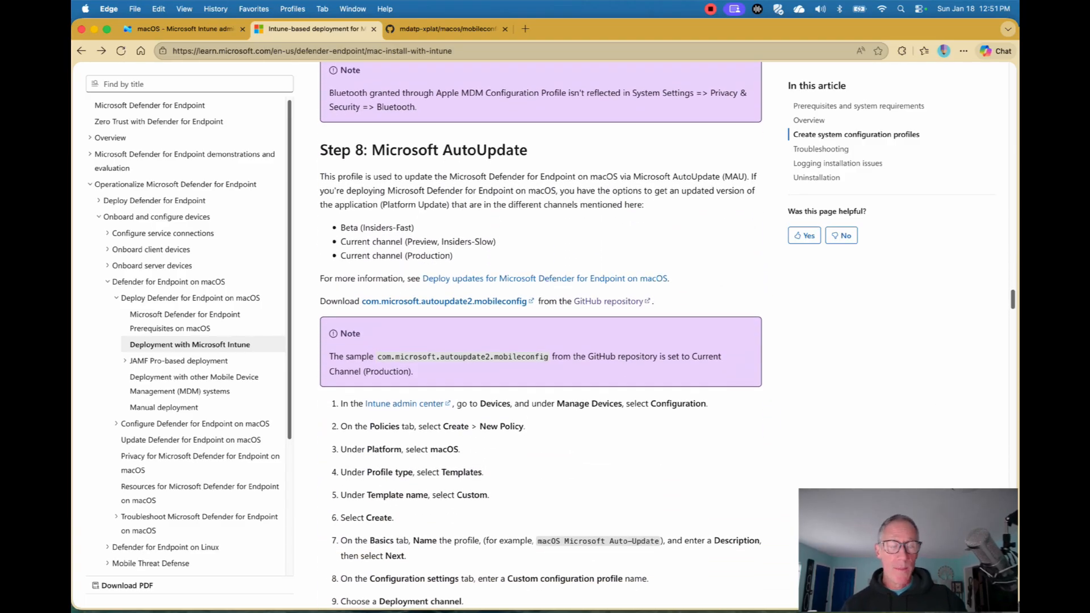
Step: Examine Steps 9 to 12 on Defender configuration settings, network protection, device control and publishing the Microsoft Defender application
{"action": "scroll", "coordinate": [540, 335], "scroll_direction": "down", "scroll_amount": 13}
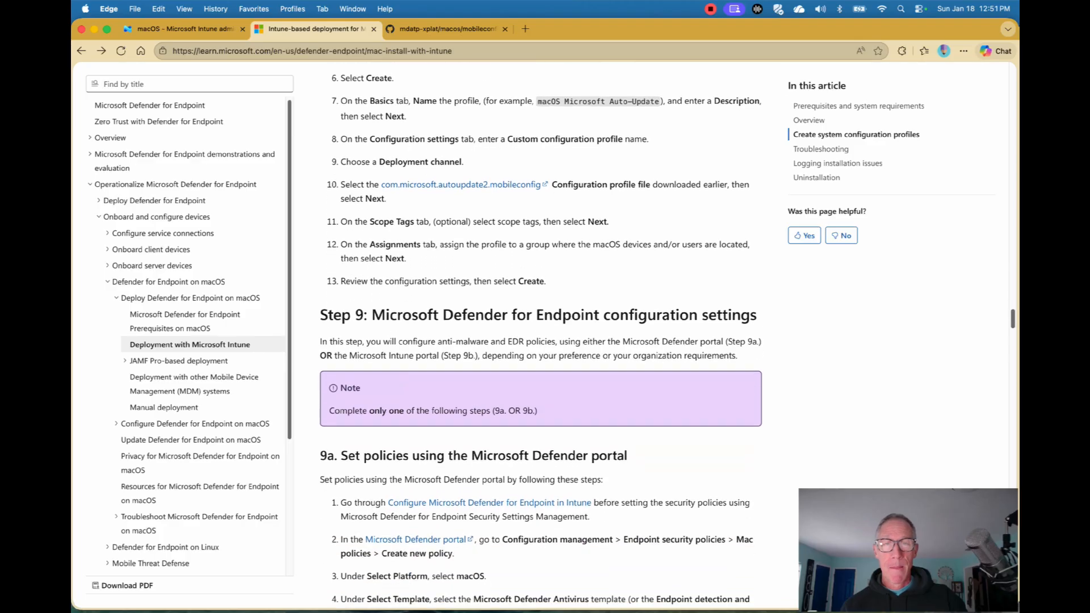
{"action": "scroll", "coordinate": [541, 338], "scroll_direction": "down", "scroll_amount": 1}
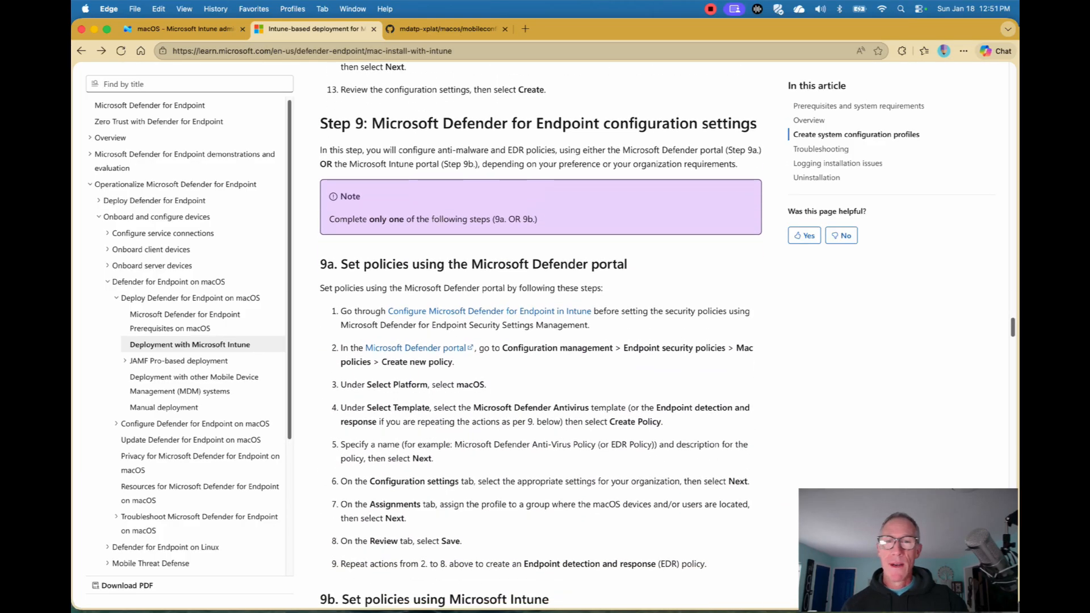
{"action": "scroll", "coordinate": [541, 335], "scroll_direction": "down", "scroll_amount": 10}
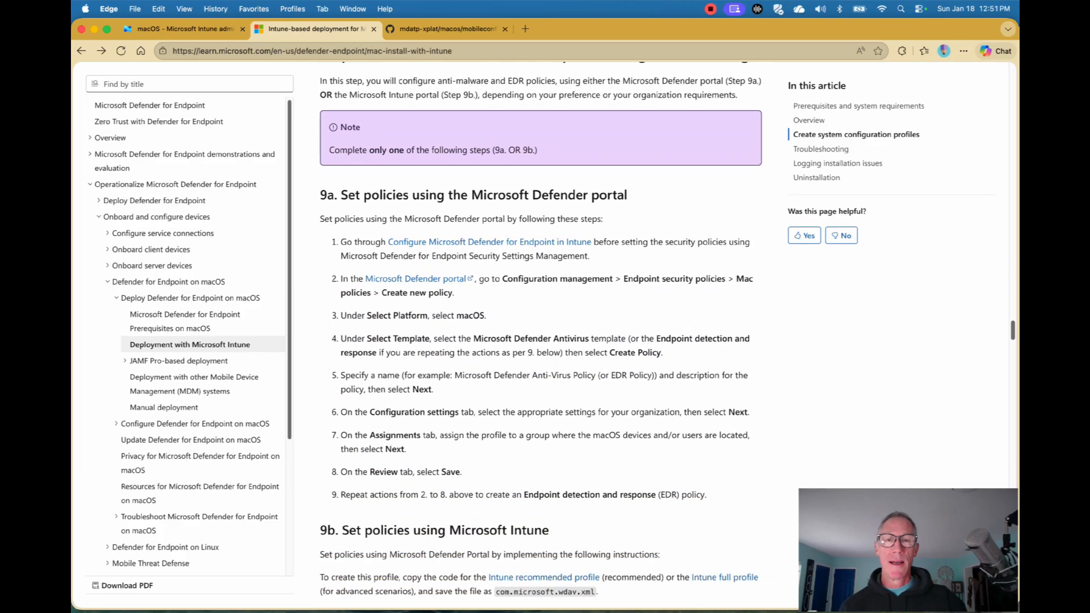
{"action": "scroll", "coordinate": [541, 335], "scroll_direction": "down", "scroll_amount": 12}
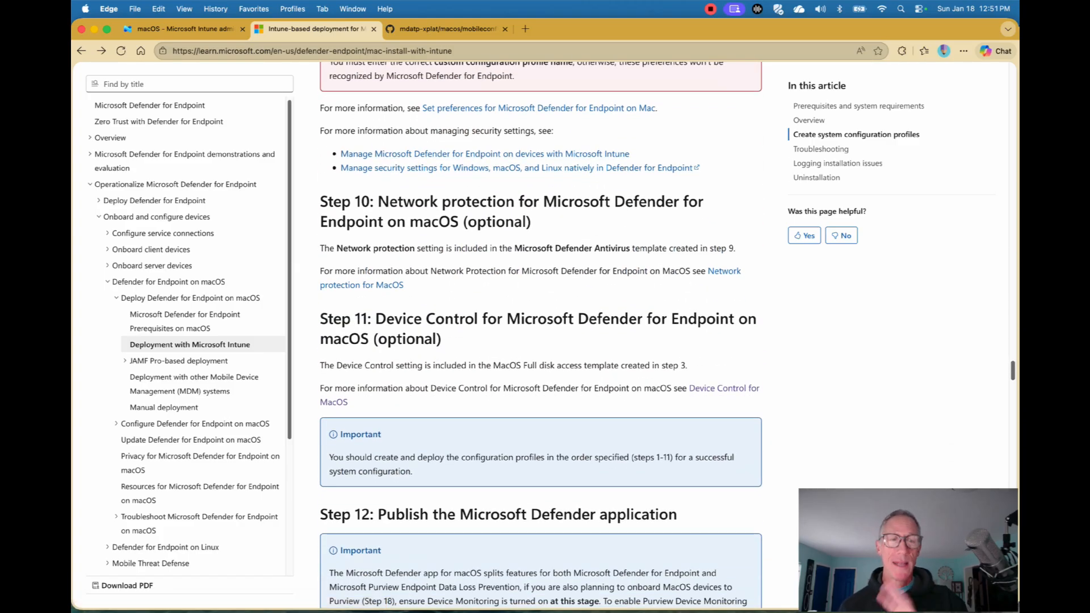
{"action": "scroll", "coordinate": [540, 335], "scroll_direction": "down", "scroll_amount": 3}
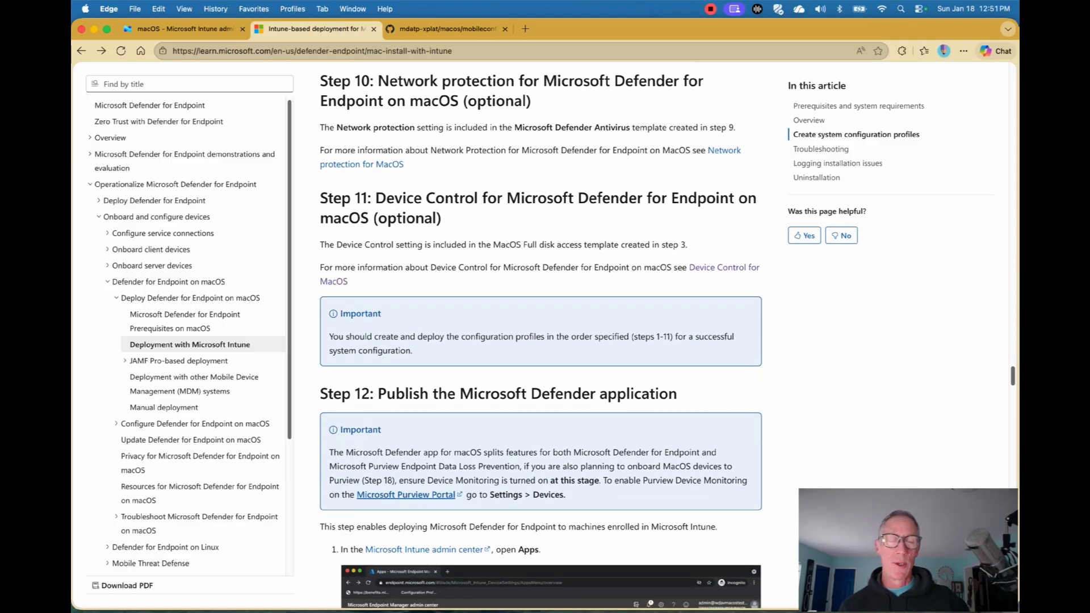
{"action": "scroll", "coordinate": [541, 335], "scroll_direction": "down", "scroll_amount": 3}
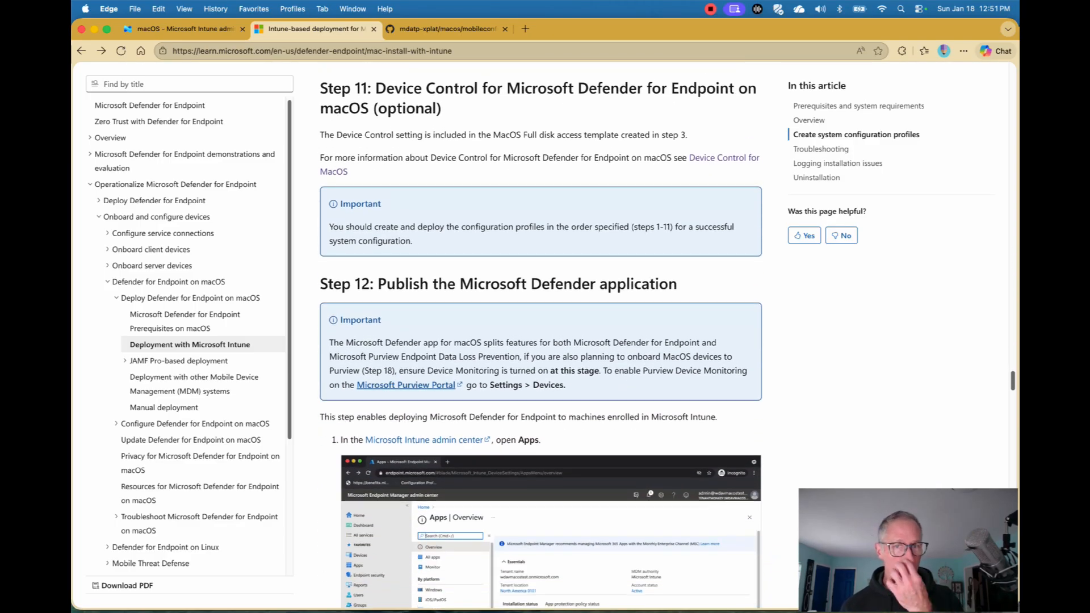
{"action": "scroll", "coordinate": [541, 335], "scroll_direction": "down", "scroll_amount": 3}
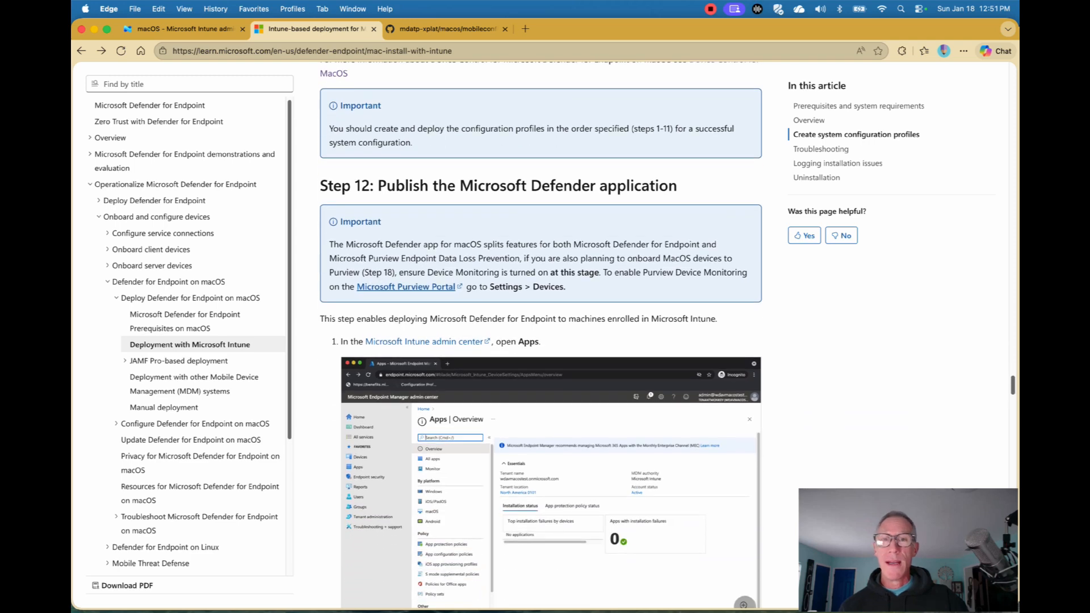
{"action": "scroll", "coordinate": [744, 243], "scroll_direction": "down", "scroll_amount": 15}
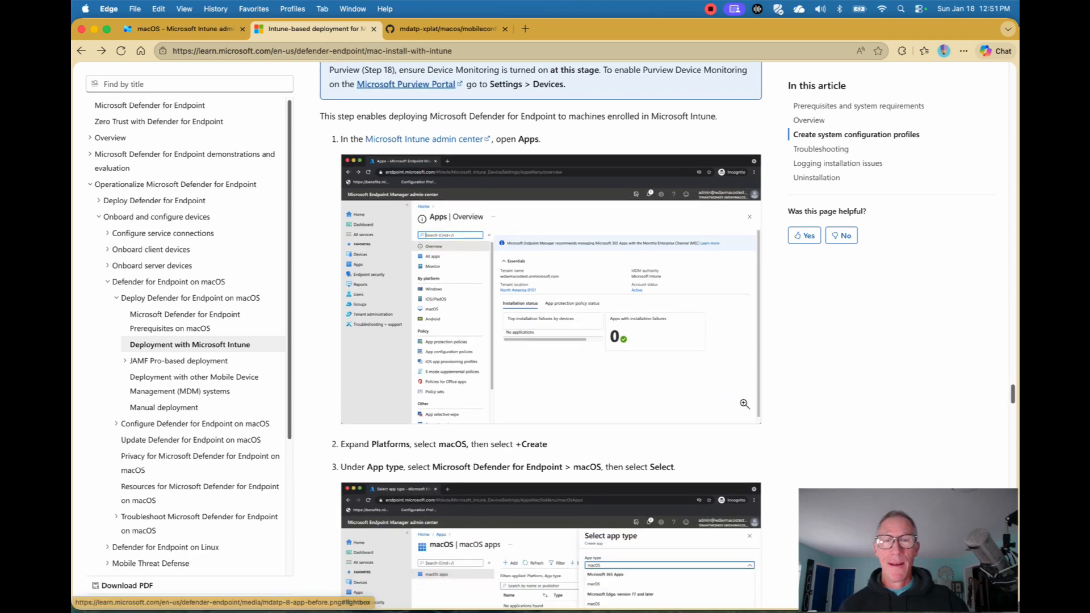
{"action": "scroll", "coordinate": [745, 256], "scroll_direction": "down", "scroll_amount": 15}
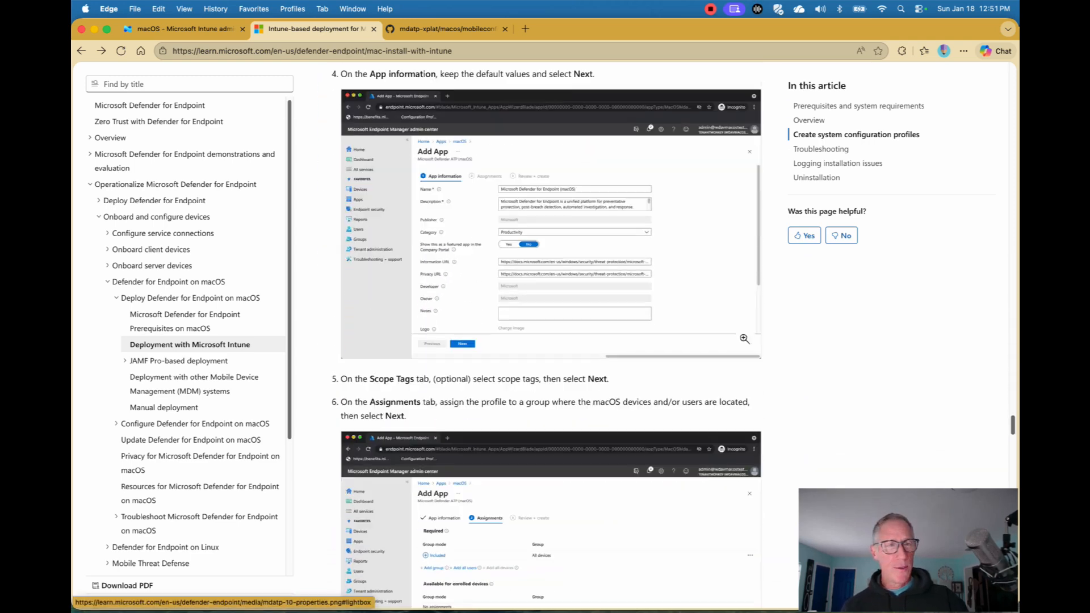
Step: Read Steps 13 to 15 on downloading and deploying the onboarding package and checking device and configuration status
{"action": "scroll", "coordinate": [745, 283], "scroll_direction": "down", "scroll_amount": 5}
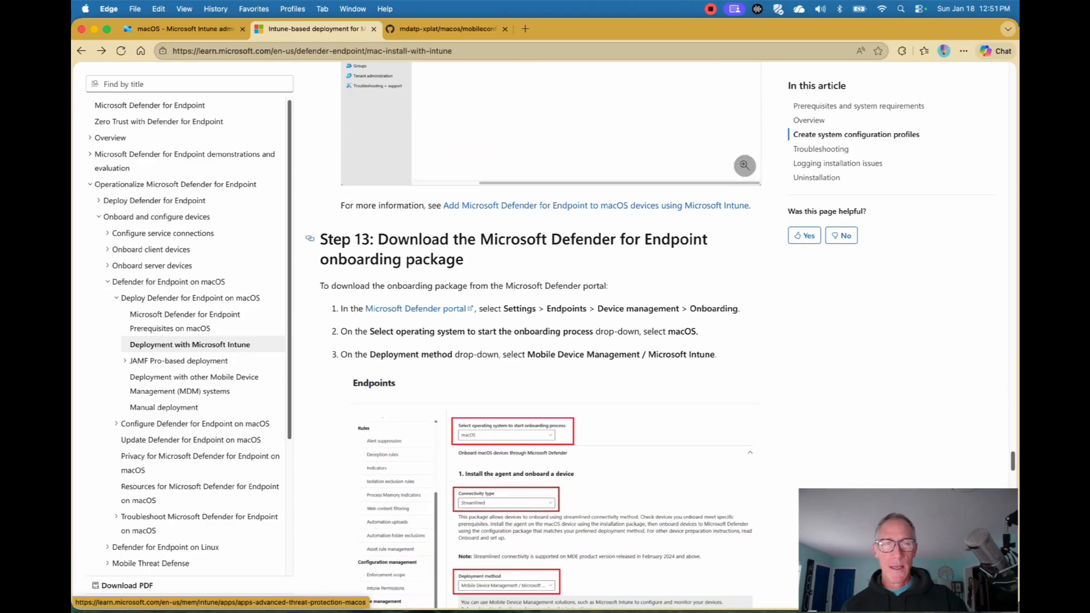
{"action": "scroll", "coordinate": [541, 335], "scroll_direction": "down", "scroll_amount": 12}
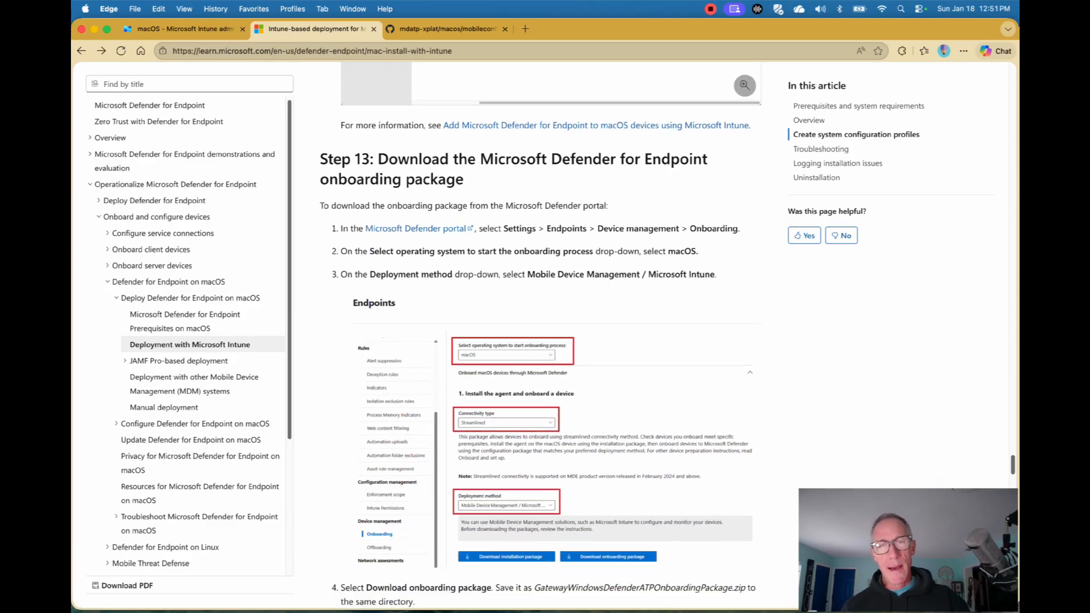
{"action": "scroll", "coordinate": [542, 335], "scroll_direction": "down", "scroll_amount": 10}
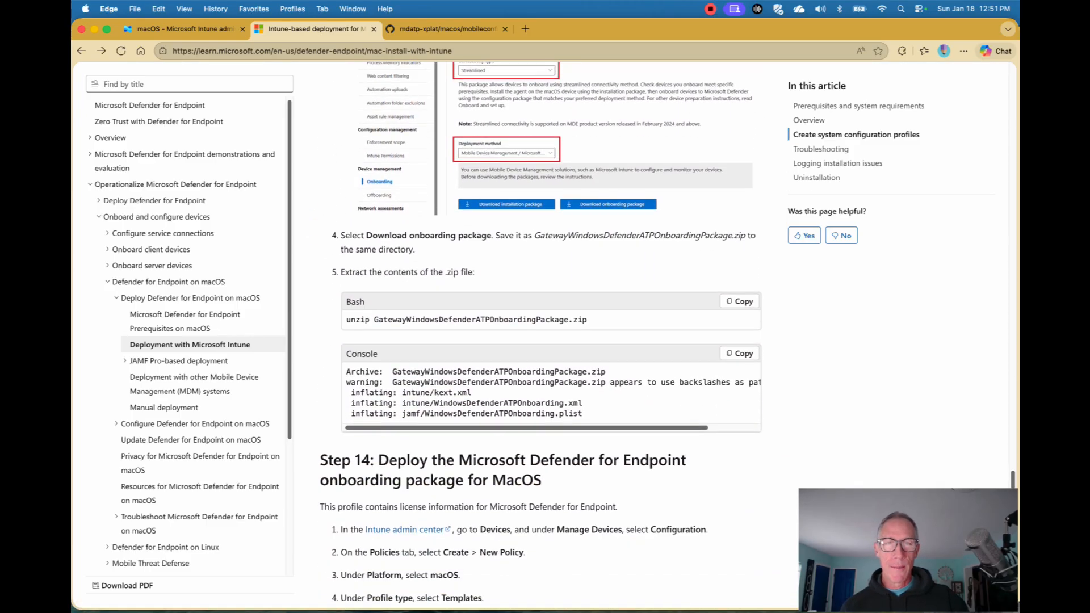
{"action": "scroll", "coordinate": [542, 335], "scroll_direction": "up", "scroll_amount": 5}
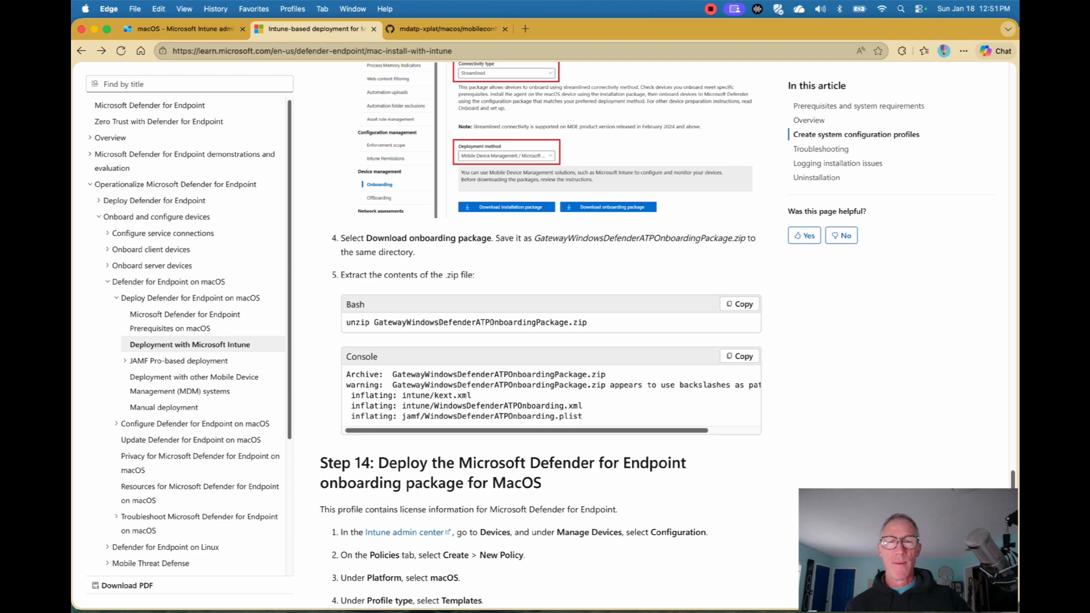
{"action": "scroll", "coordinate": [539, 336], "scroll_direction": "down", "scroll_amount": 10}
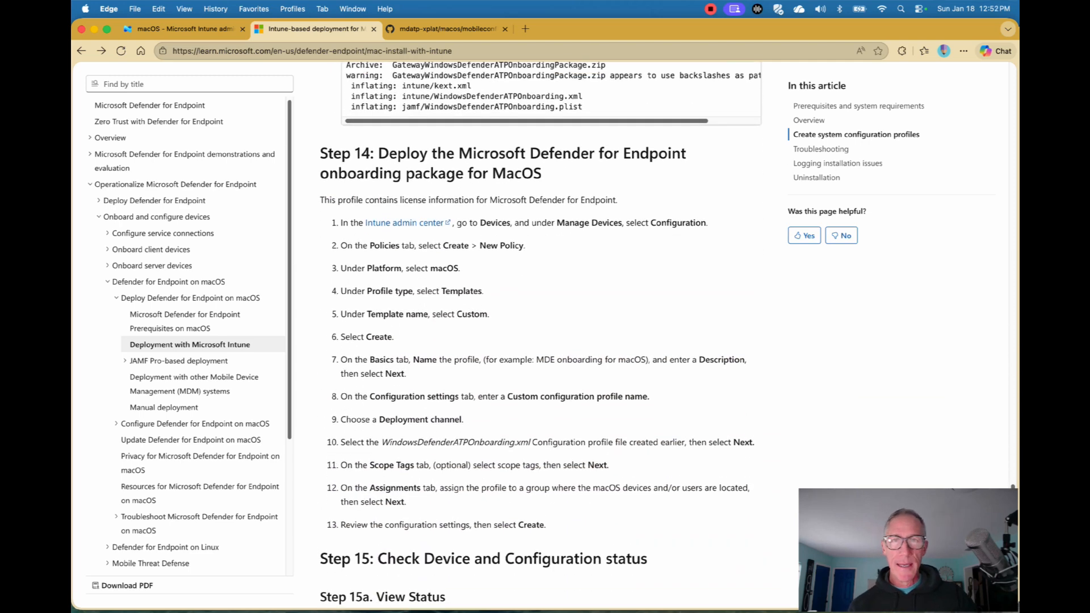
{"action": "scroll", "coordinate": [540, 335], "scroll_direction": "down", "scroll_amount": 10}
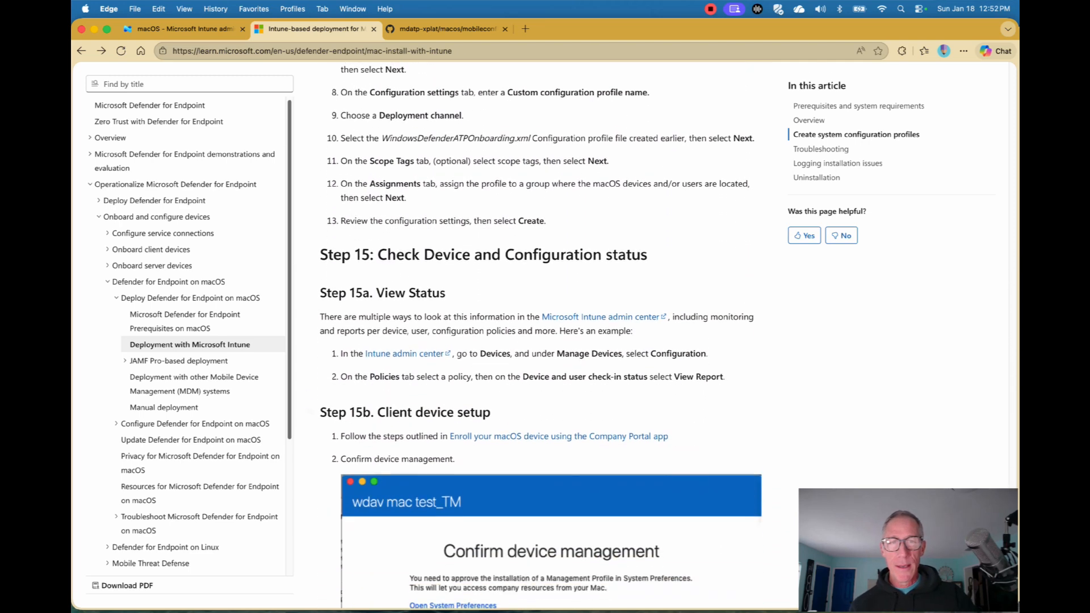
Step: Read Steps 15b to 18 of the article and its troubleshooting section, covering device setup, profile verification, detection tests and Purview DLP
{"action": "scroll", "coordinate": [539, 335], "scroll_direction": "down", "scroll_amount": 20}
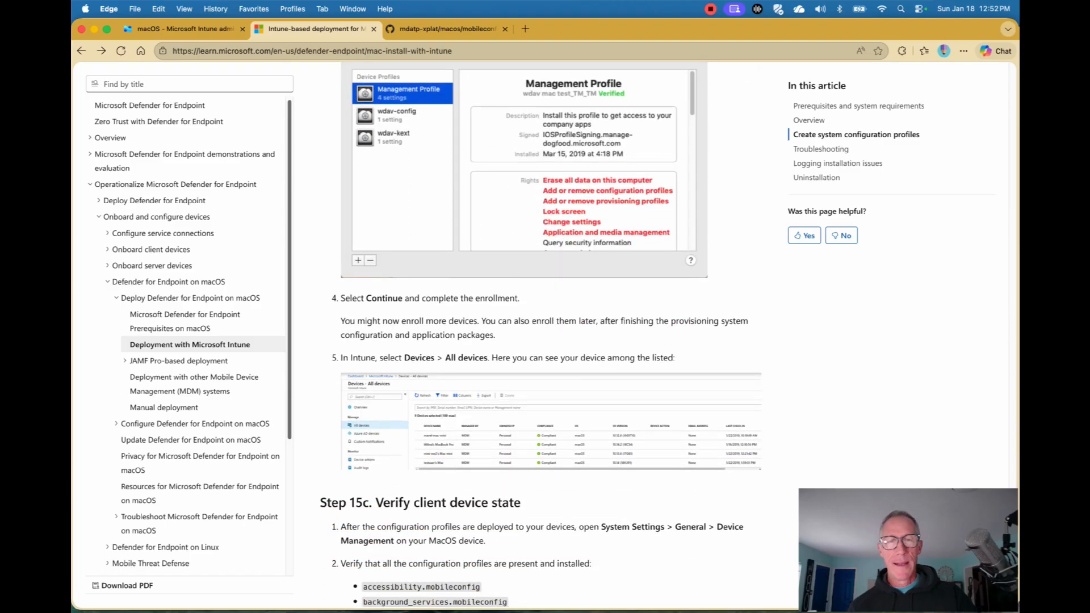
{"action": "scroll", "coordinate": [539, 335], "scroll_direction": "down", "scroll_amount": 10}
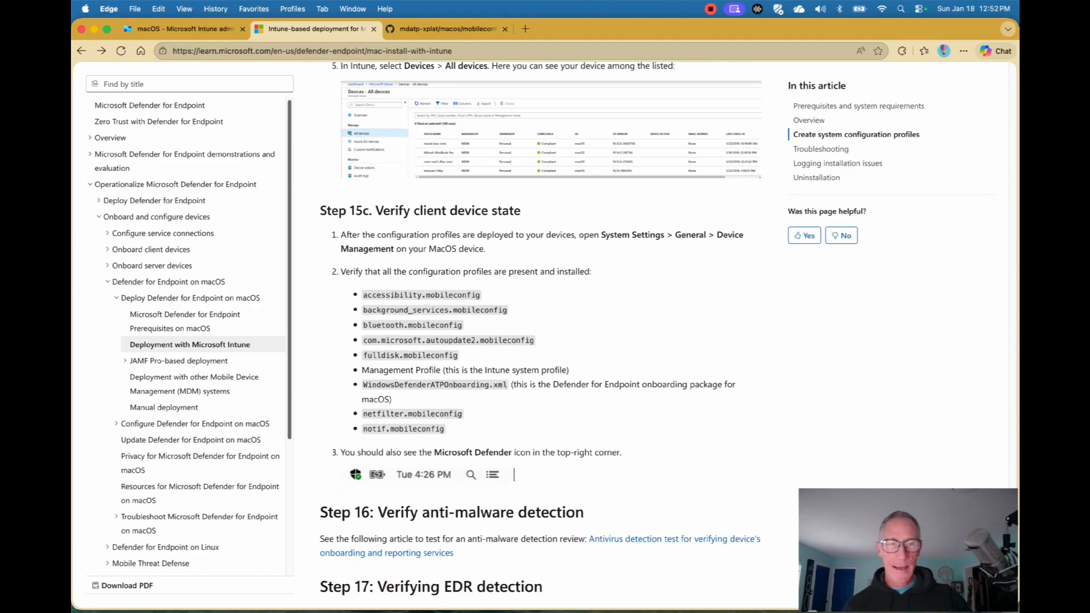
{"action": "scroll", "coordinate": [540, 335], "scroll_direction": "down", "scroll_amount": 12}
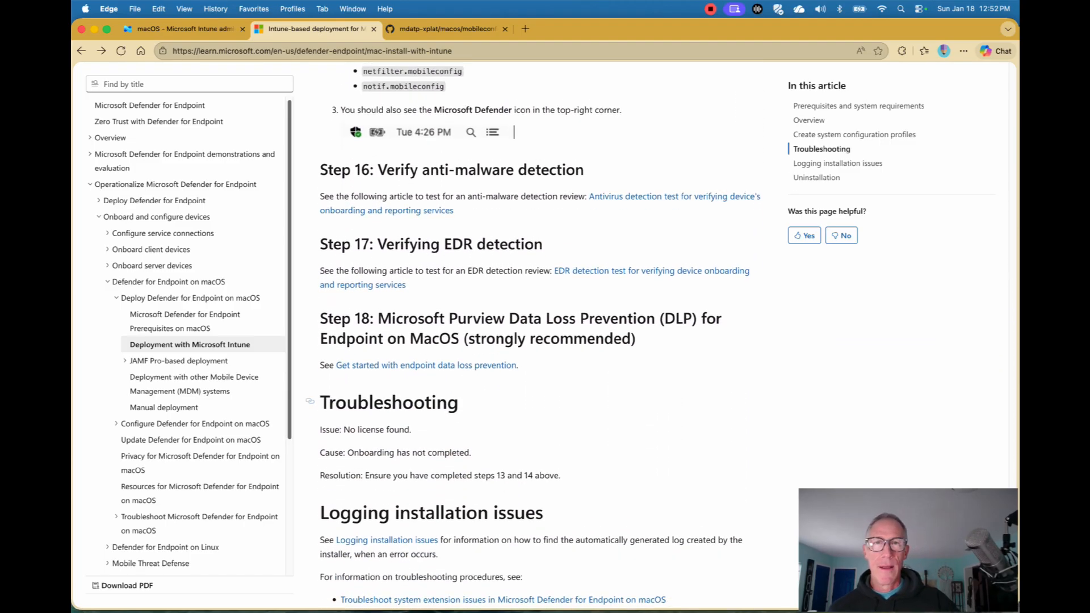
{"action": "scroll", "coordinate": [539, 392], "scroll_direction": "up", "scroll_amount": 1}
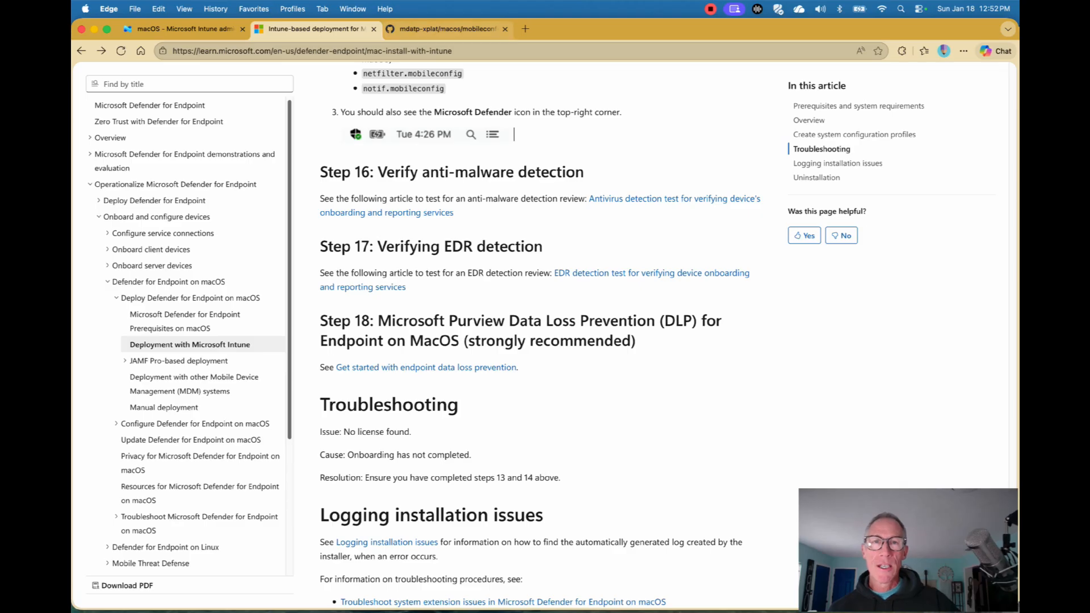
Step: Inspect the individual profiles folder and the combined folder under macos/mobileconfig in the mdatp-xplat GitHub repository
{"action": "left_click", "coordinate": [447, 28]}
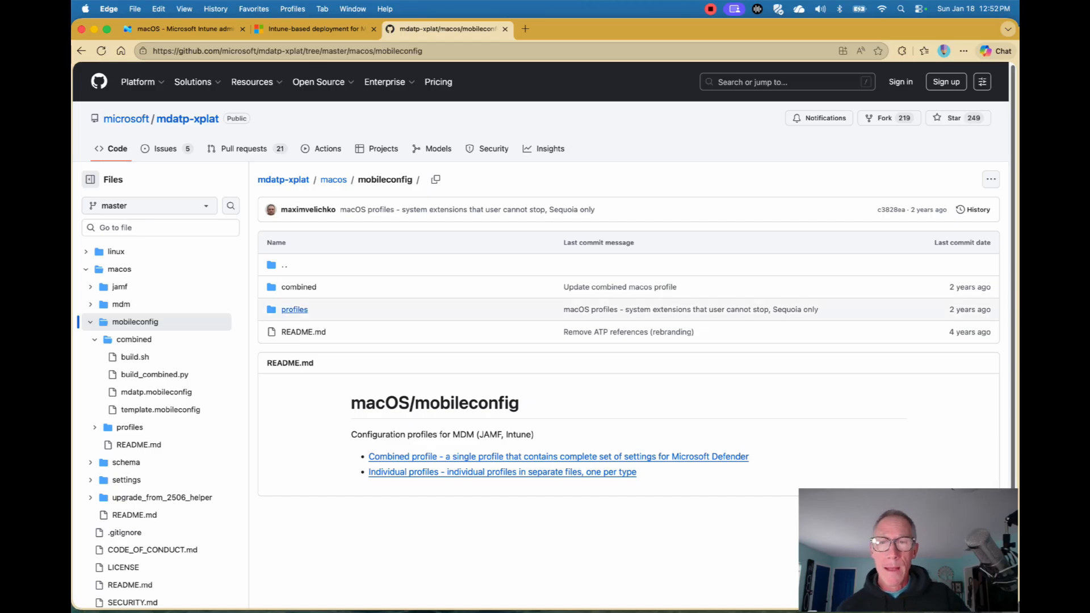
{"action": "left_click", "coordinate": [294, 309]}
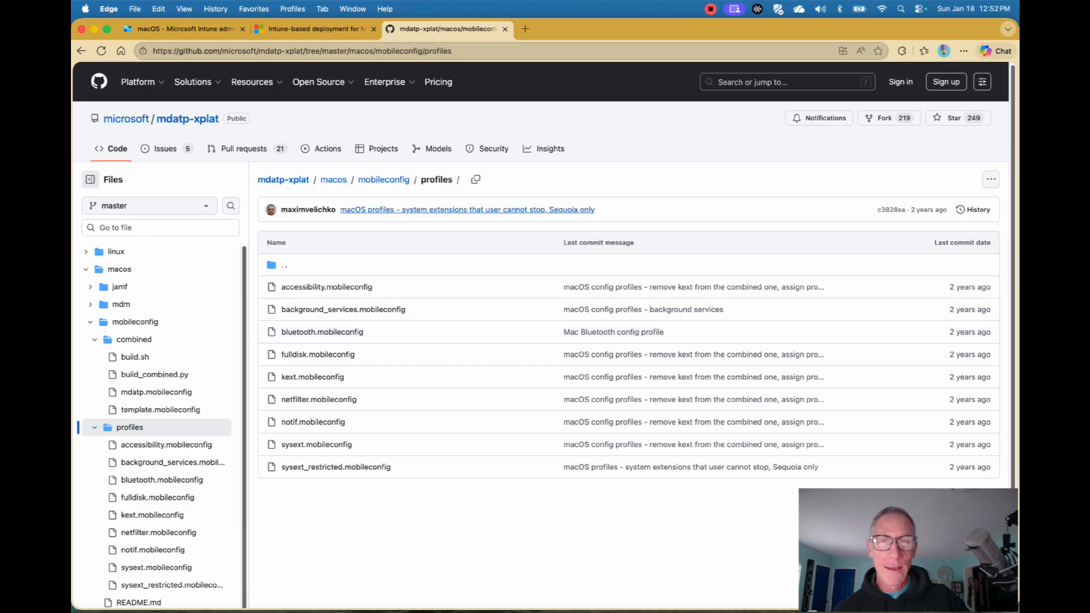
{"action": "left_click", "coordinate": [384, 180]}
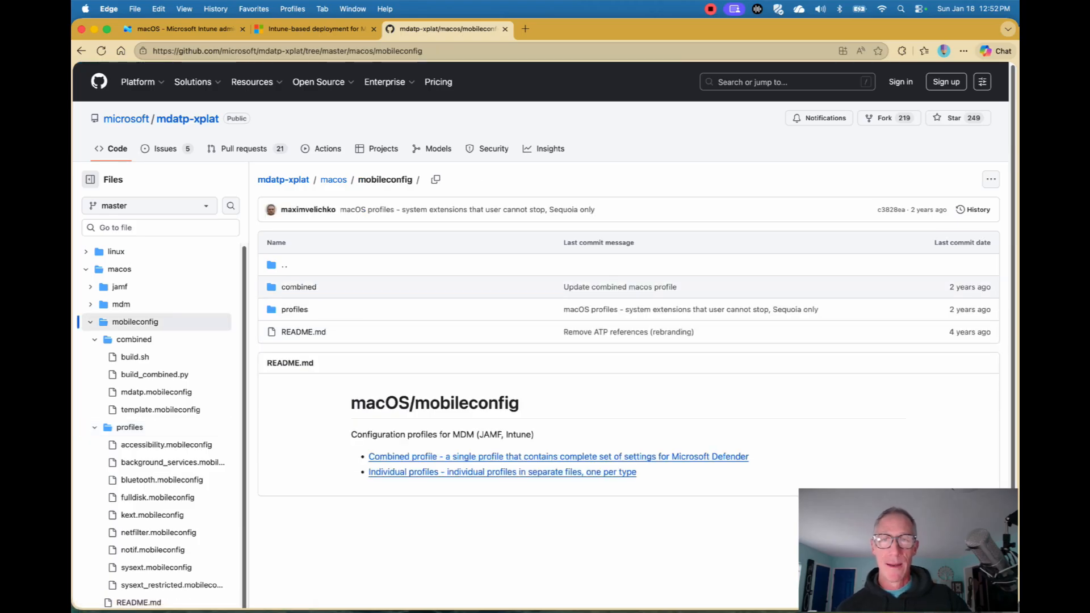
{"action": "left_click", "coordinate": [298, 287]}
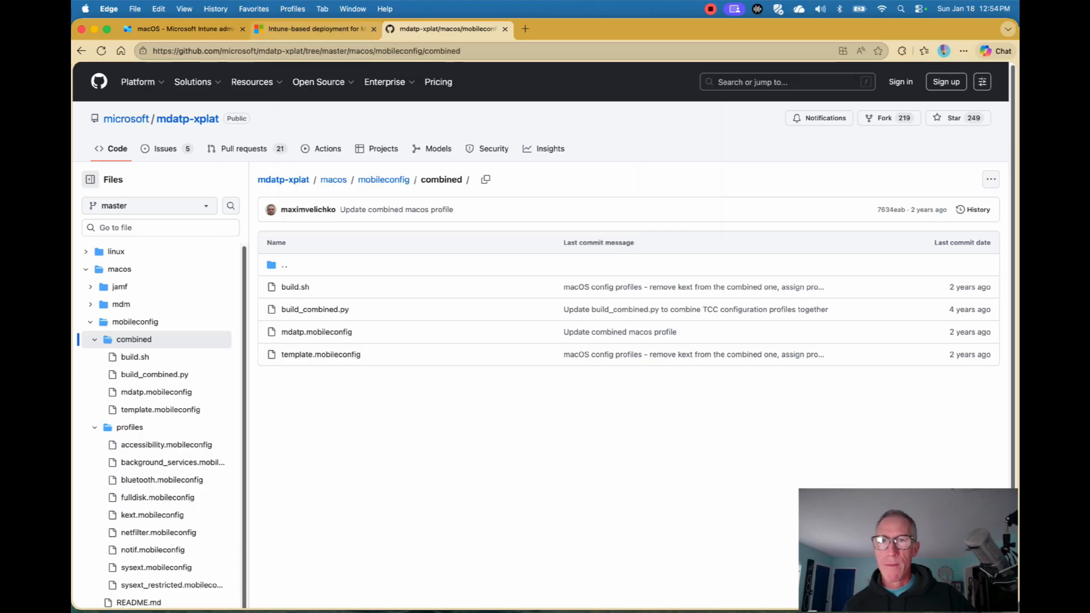
Step: In the Intune admin center, view the MDE Mac Combined Prerequisites policy and review its properties and assignments
{"action": "left_click", "coordinate": [182, 28]}
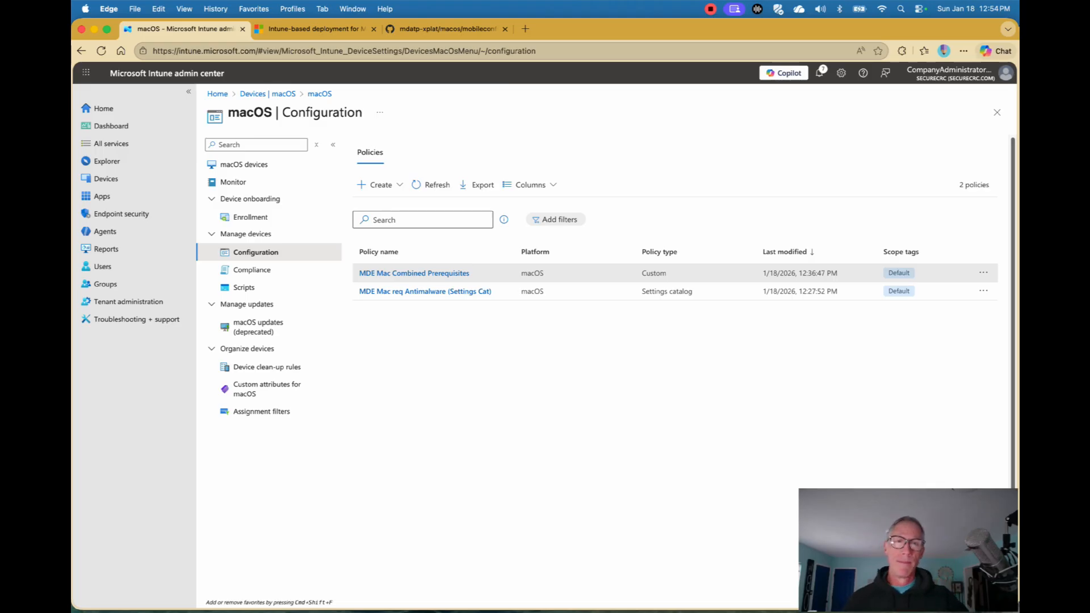
{"action": "left_click", "coordinate": [414, 273]}
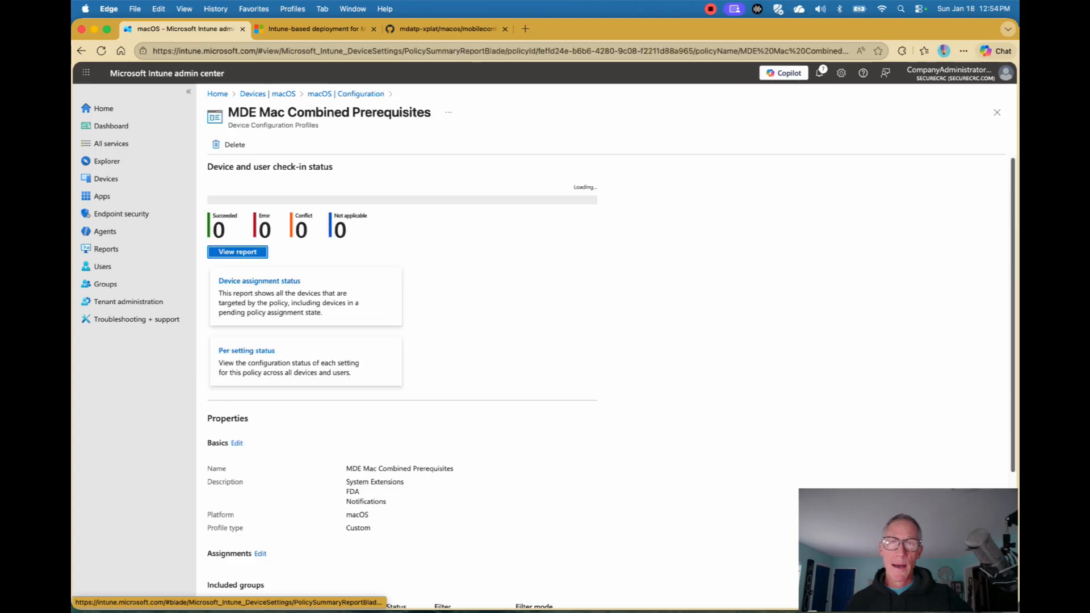
{"action": "scroll", "coordinate": [611, 380], "scroll_direction": "down", "scroll_amount": 5}
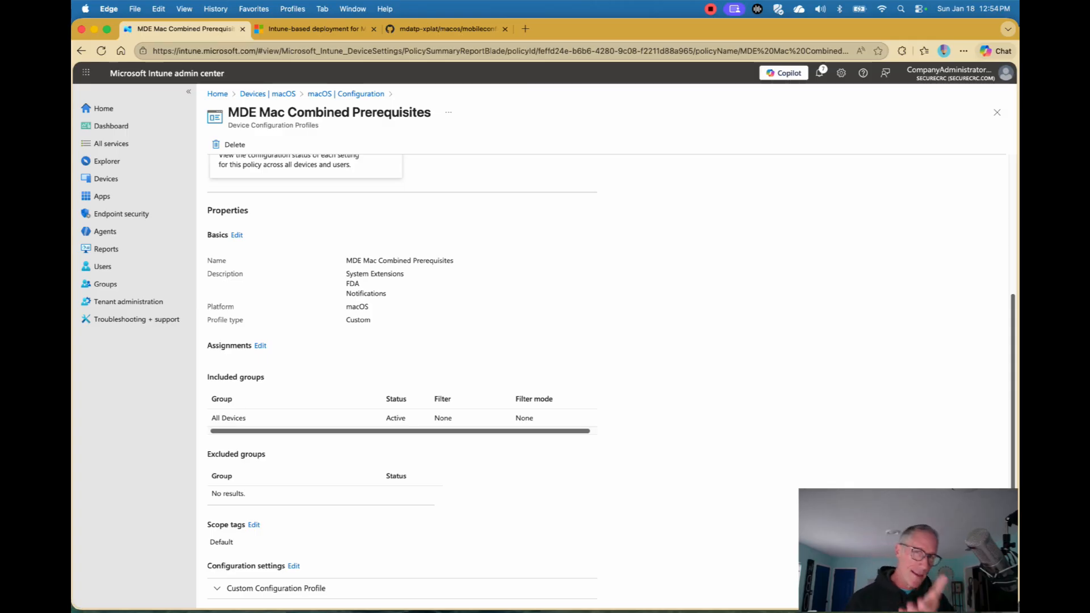
{"action": "scroll", "coordinate": [402, 398], "scroll_direction": "down", "scroll_amount": 1}
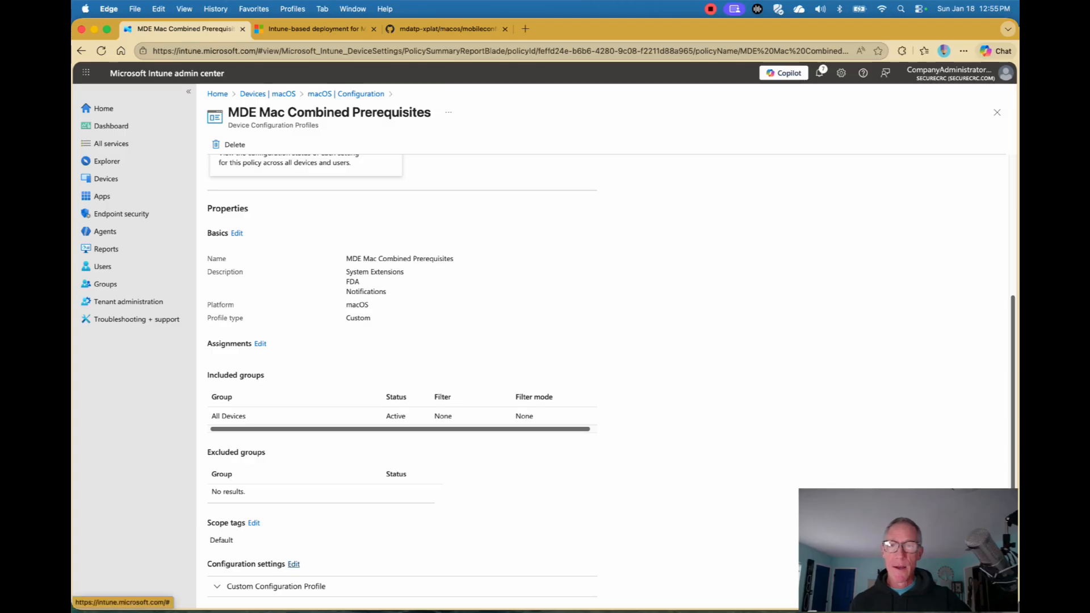
Step: Open the policy's configuration settings for editing and examine the antivirus, cloud service, tamper protection and EDR sections of the profile XML
{"action": "left_click", "coordinate": [293, 563]}
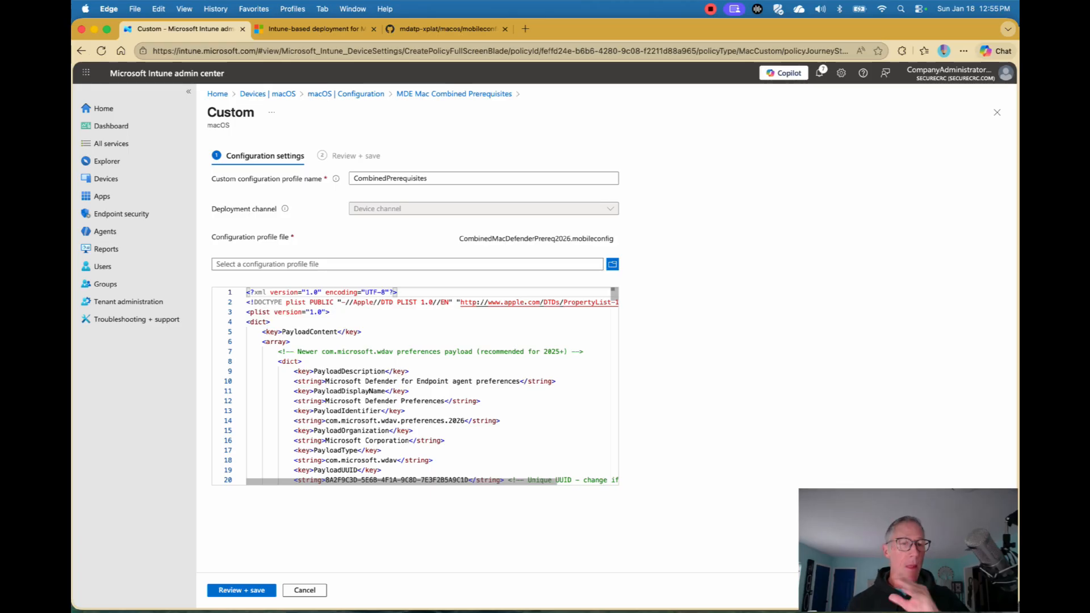
{"action": "scroll", "coordinate": [415, 386], "scroll_direction": "down", "scroll_amount": 3}
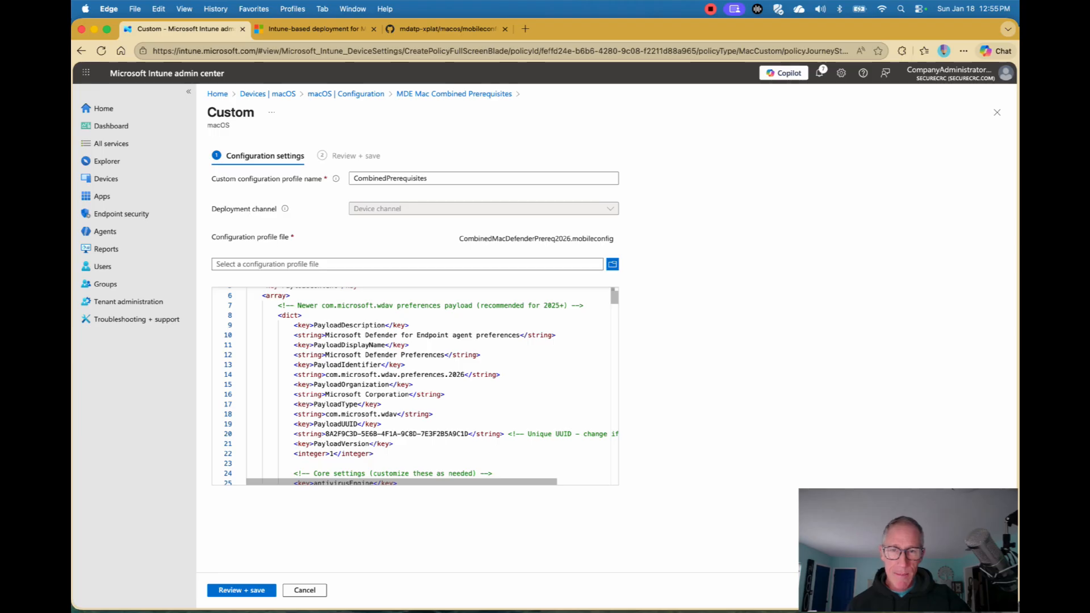
{"action": "scroll", "coordinate": [415, 387], "scroll_direction": "down", "scroll_amount": 5}
{"action": "scroll", "coordinate": [415, 386], "scroll_direction": "down", "scroll_amount": 4}
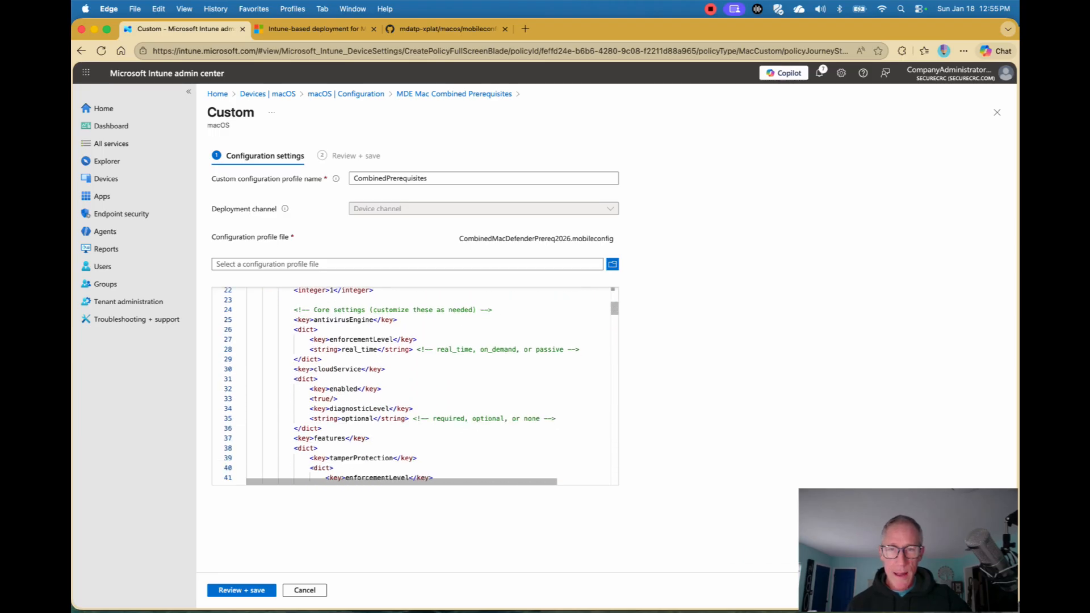
{"action": "scroll", "coordinate": [415, 386], "scroll_direction": "down", "scroll_amount": 5}
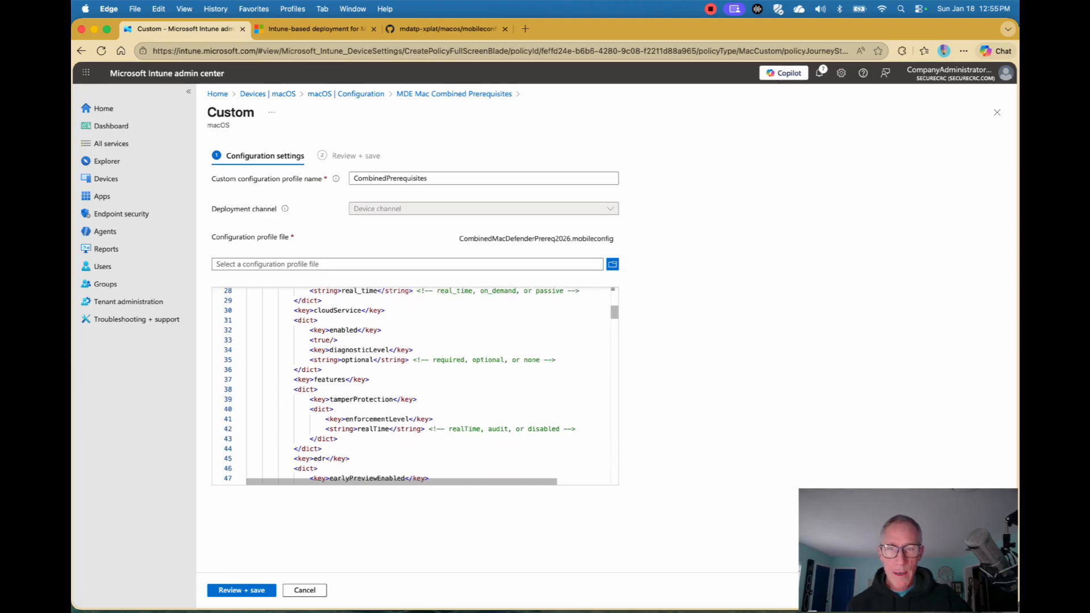
{"action": "scroll", "coordinate": [415, 386], "scroll_direction": "down", "scroll_amount": 6}
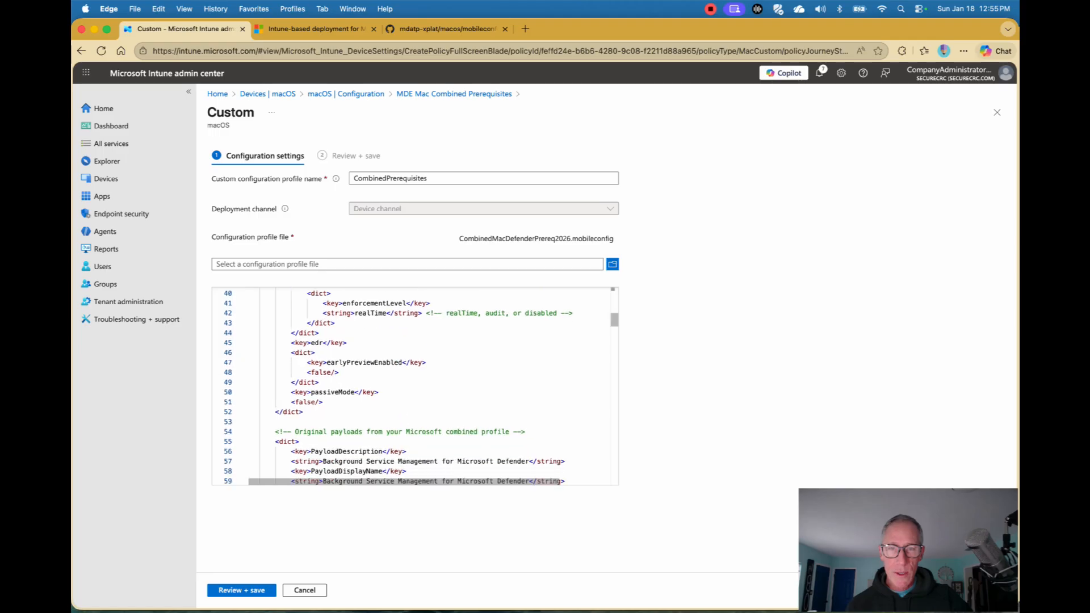
Step: Examine the profile's background service, content filter, notification and privacy payloads, then leave without saving and return to the macOS configuration policies
{"action": "scroll", "coordinate": [415, 386], "scroll_direction": "down", "scroll_amount": 5}
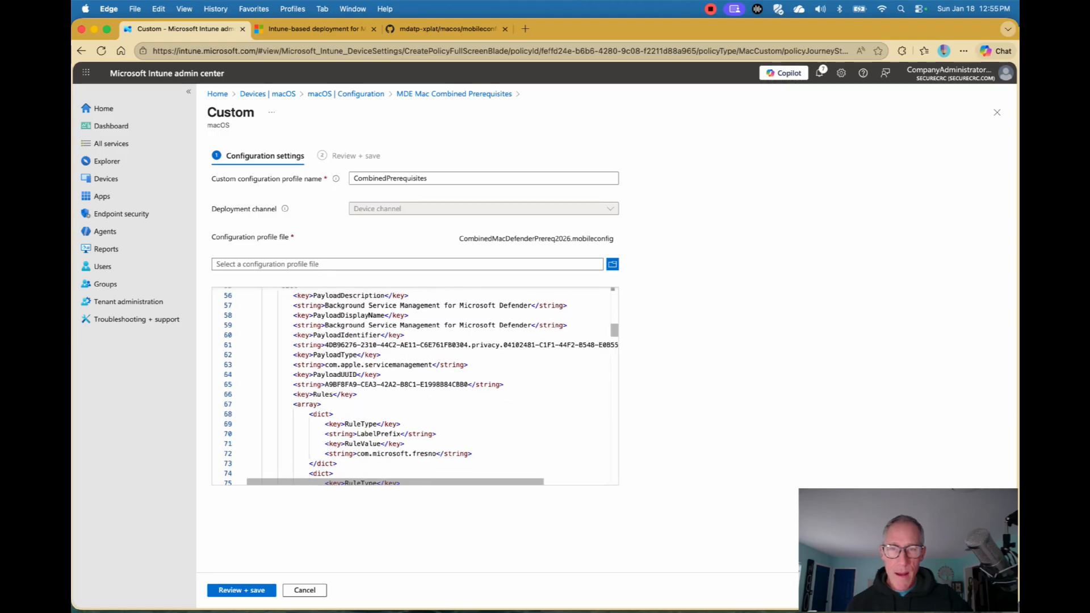
{"action": "scroll", "coordinate": [415, 386], "scroll_direction": "down", "scroll_amount": 9}
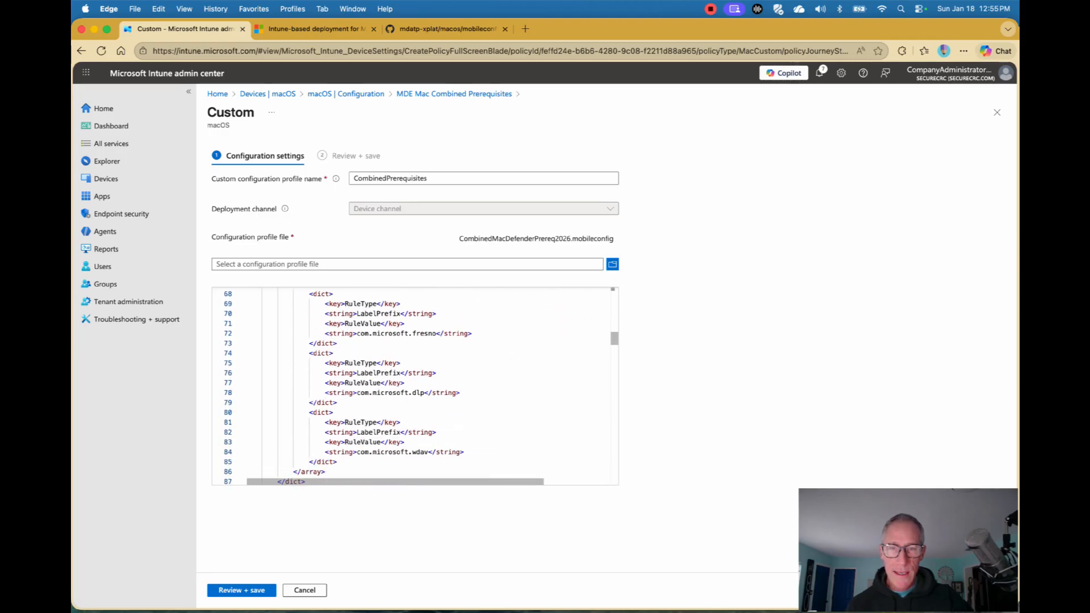
{"action": "scroll", "coordinate": [415, 386], "scroll_direction": "down", "scroll_amount": 20}
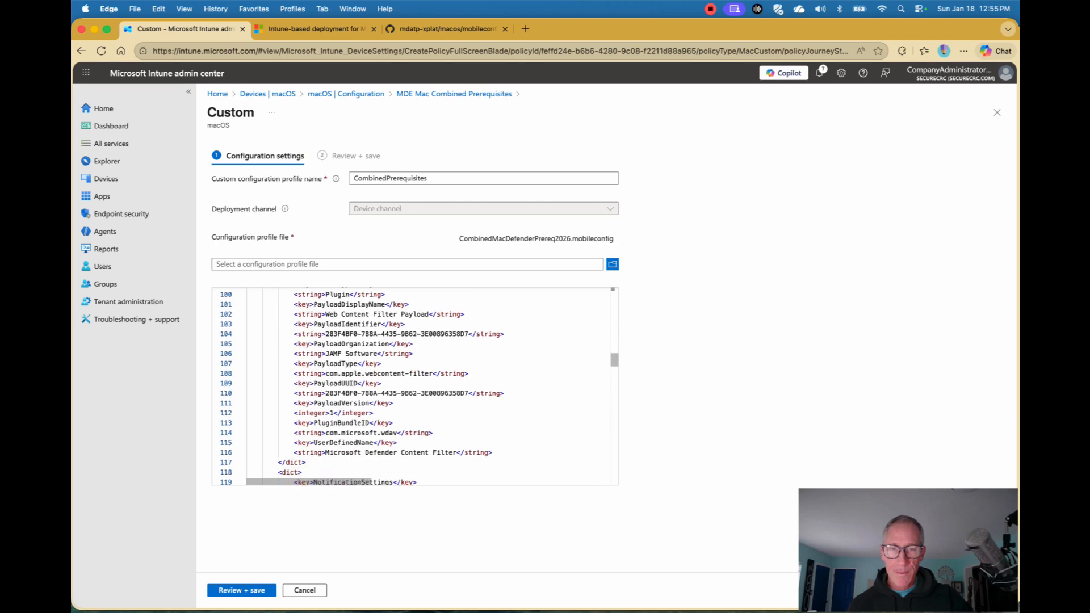
{"action": "scroll", "coordinate": [415, 386], "scroll_direction": "down", "scroll_amount": 20}
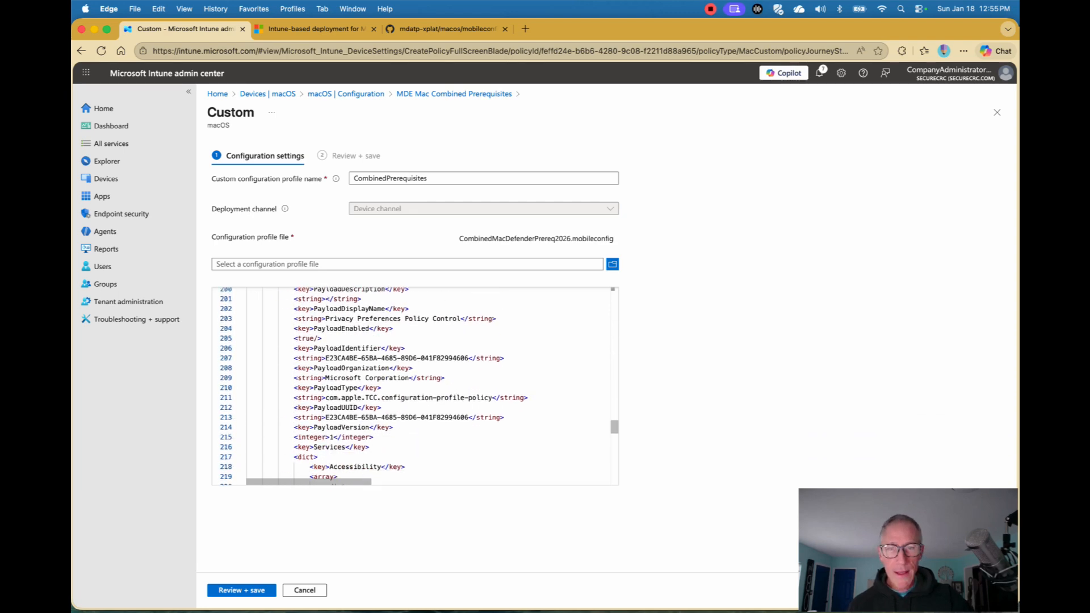
{"action": "scroll", "coordinate": [415, 387], "scroll_direction": "down", "scroll_amount": 20}
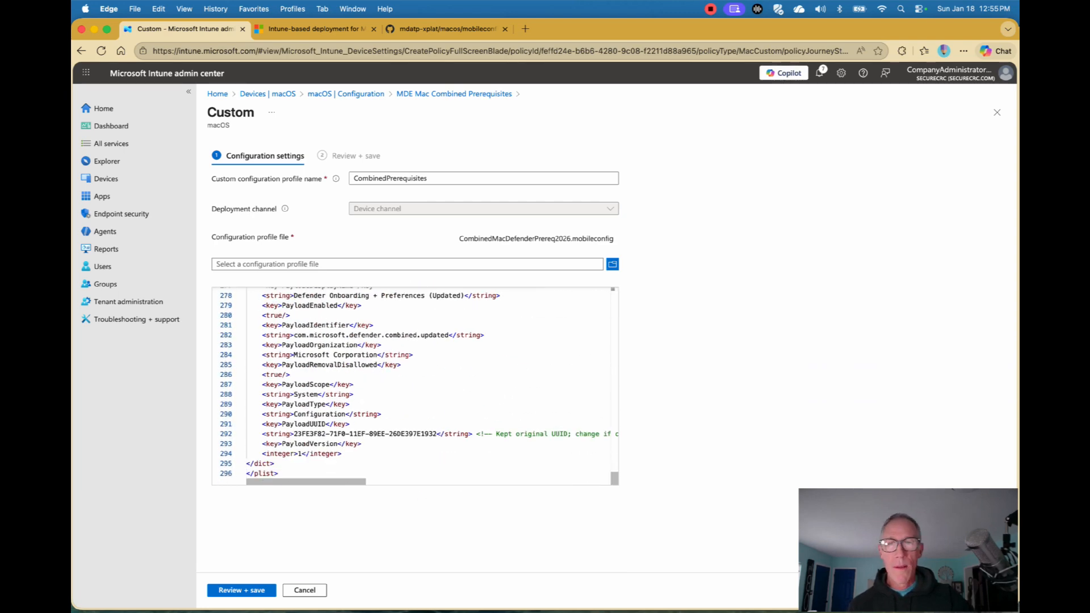
{"action": "scroll", "coordinate": [415, 386], "scroll_direction": "up", "scroll_amount": 8}
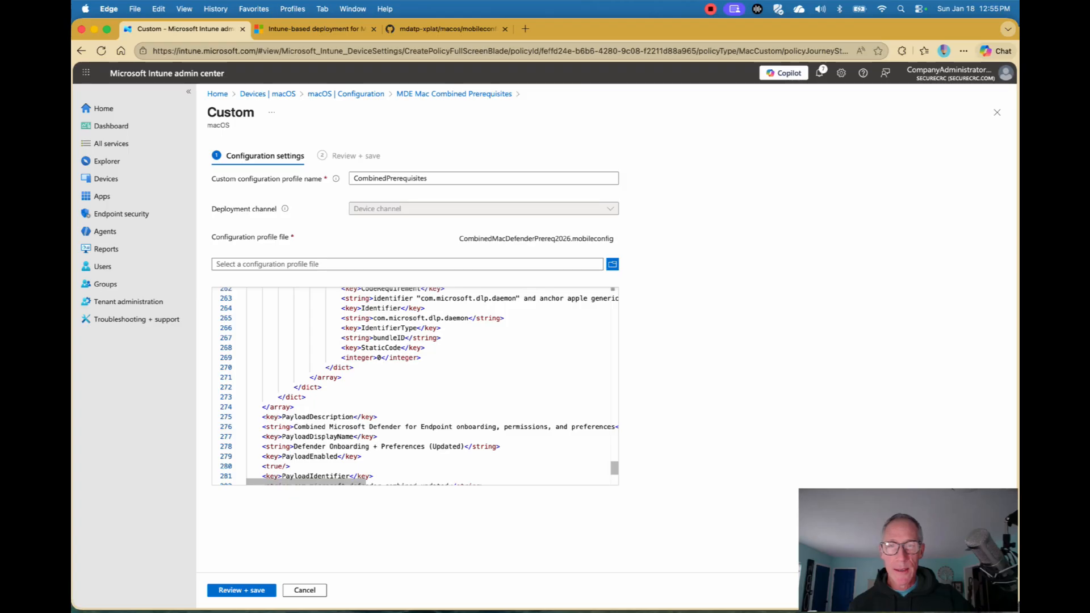
{"action": "scroll", "coordinate": [416, 387], "scroll_direction": "up", "scroll_amount": 3}
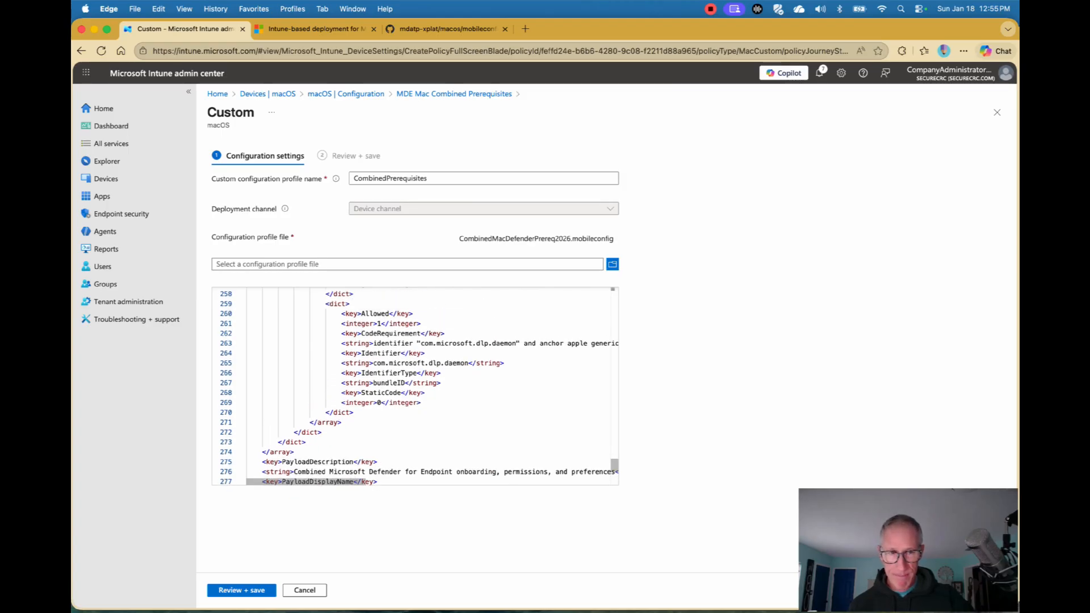
{"action": "left_click", "coordinate": [304, 590]}
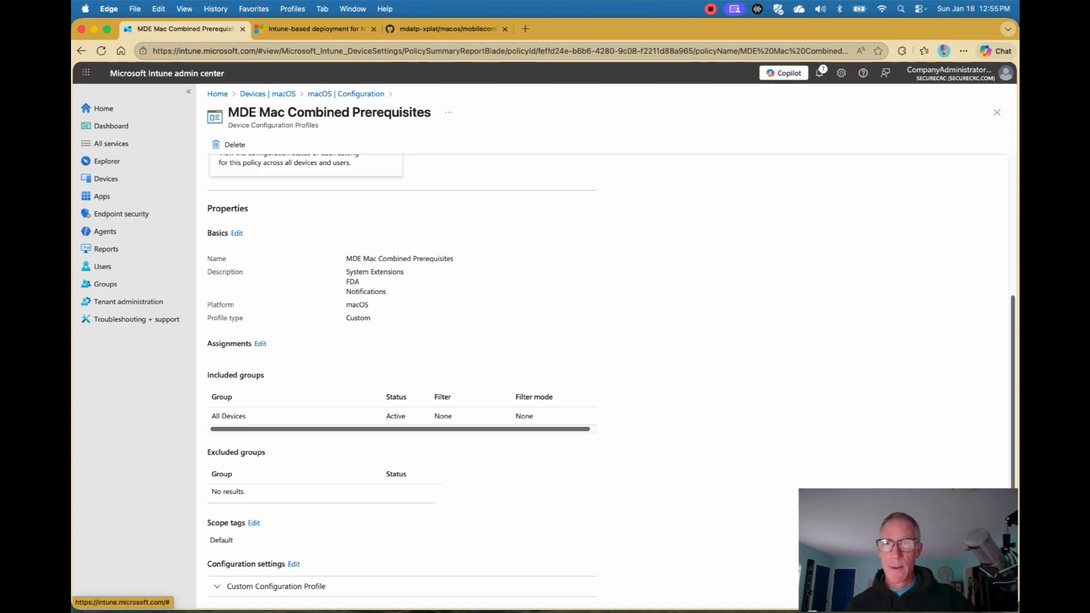
{"action": "left_click", "coordinate": [346, 94]}
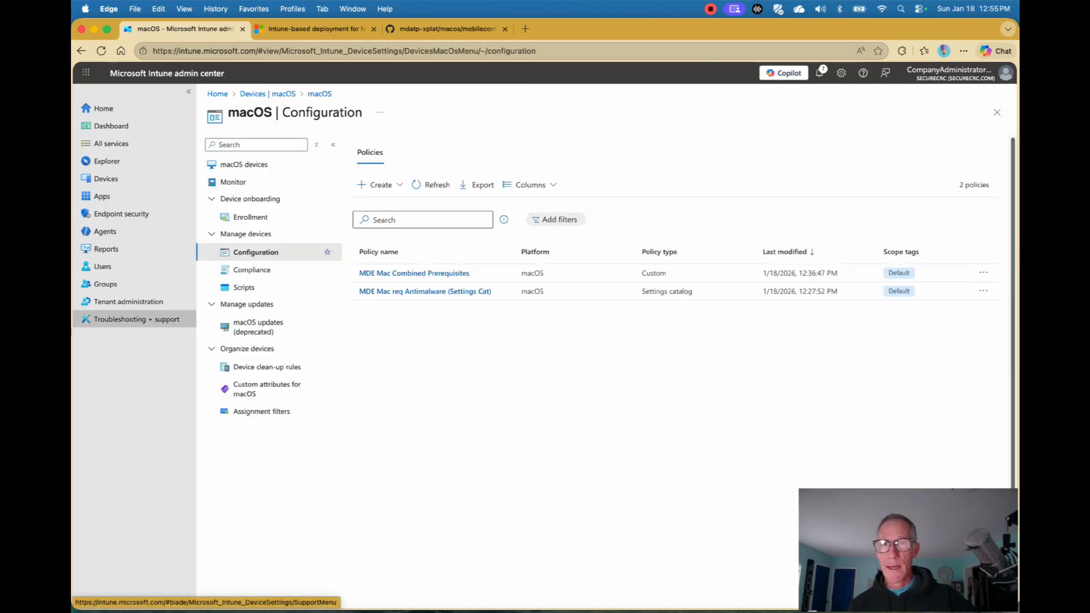
Step: Switch to the PowerPoint presentation and review the Prerequisites and Defender Config slides
{"action": "left_click", "coordinate": [89, 323]}
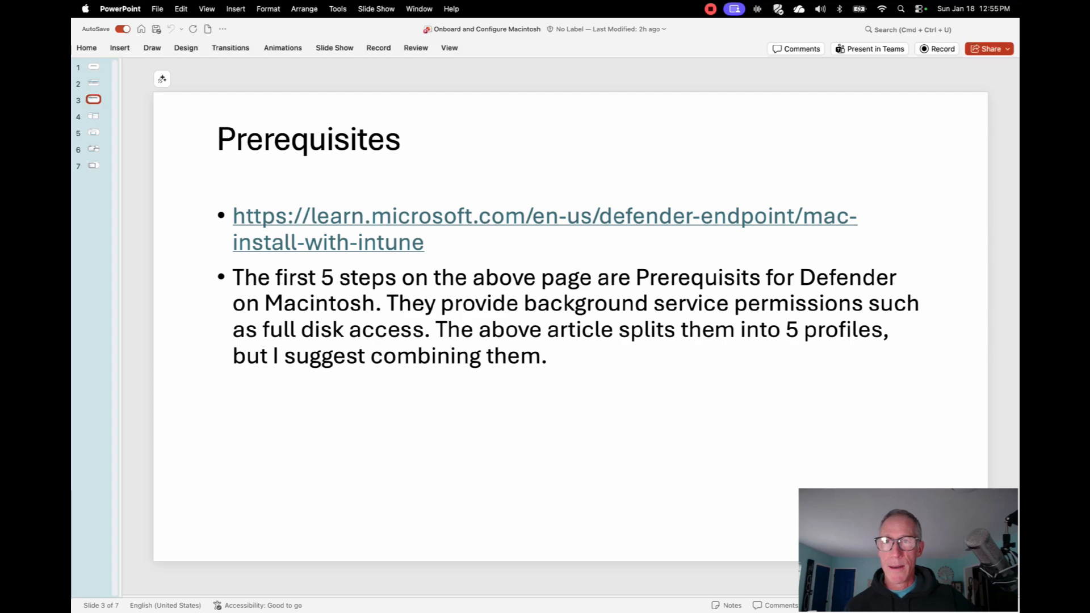
{"action": "key", "text": "Down"}
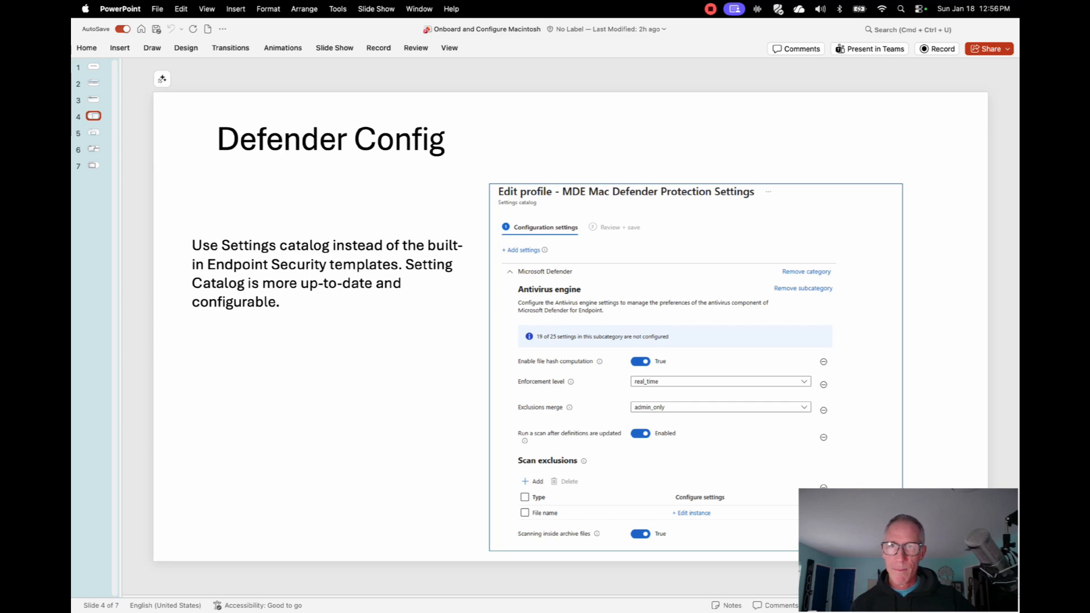
Step: Switch back to Microsoft Edge and show the Antivirus policies under Endpoint security in Intune
{"action": "mouse_move", "coordinate": [89, 261]}
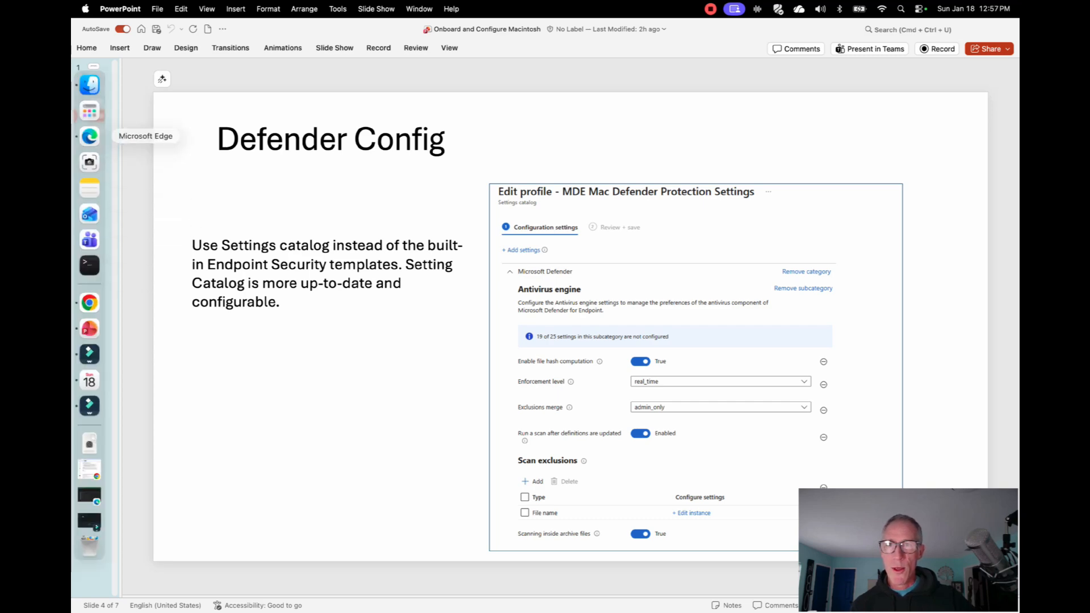
{"action": "left_click", "coordinate": [90, 136]}
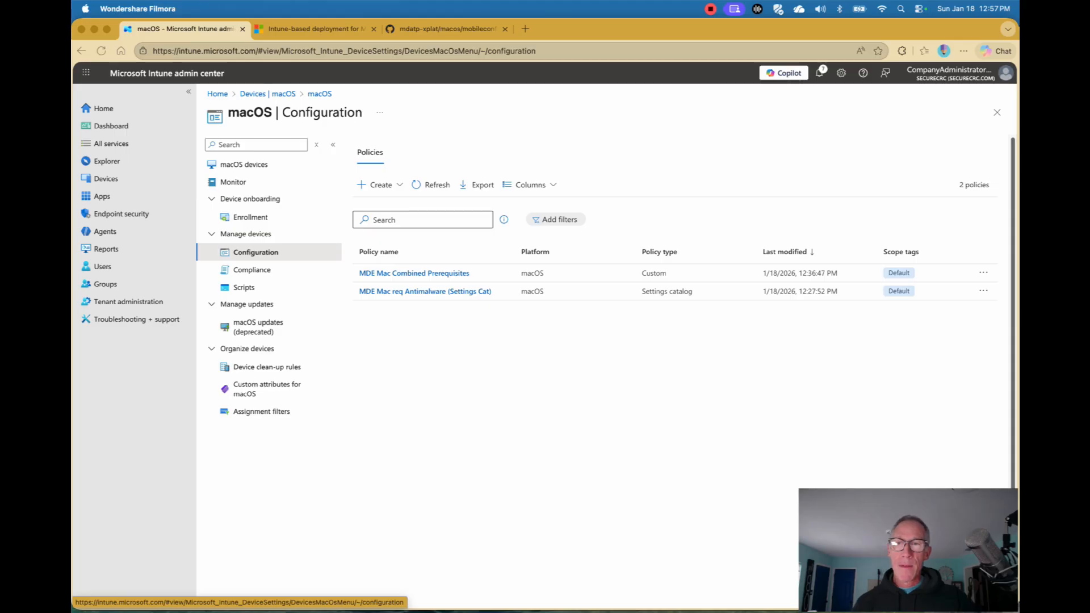
{"action": "left_click", "coordinate": [121, 213]}
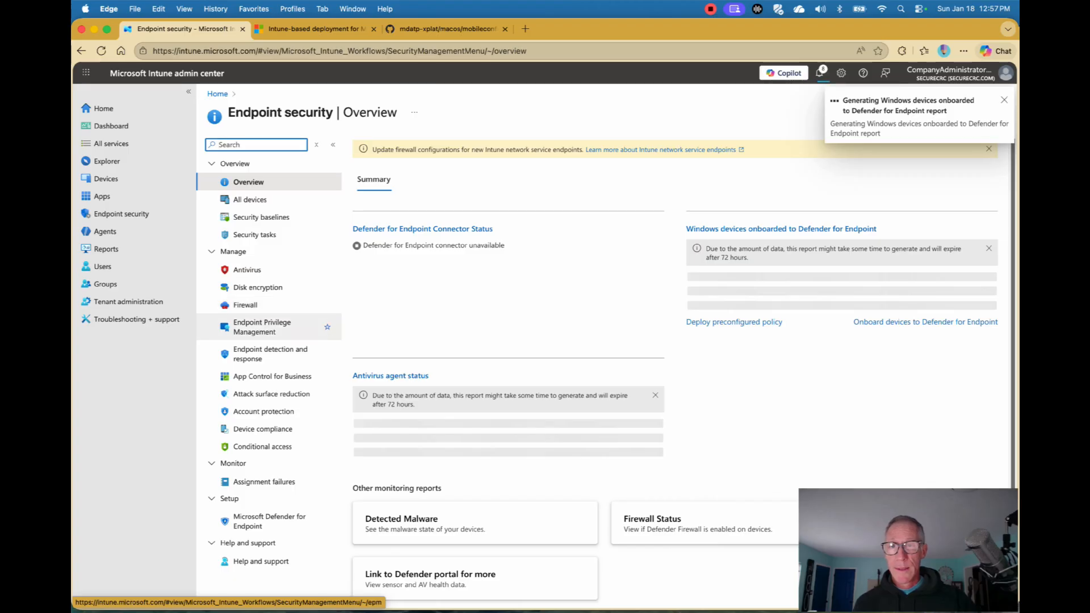
{"action": "left_click", "coordinate": [248, 270]}
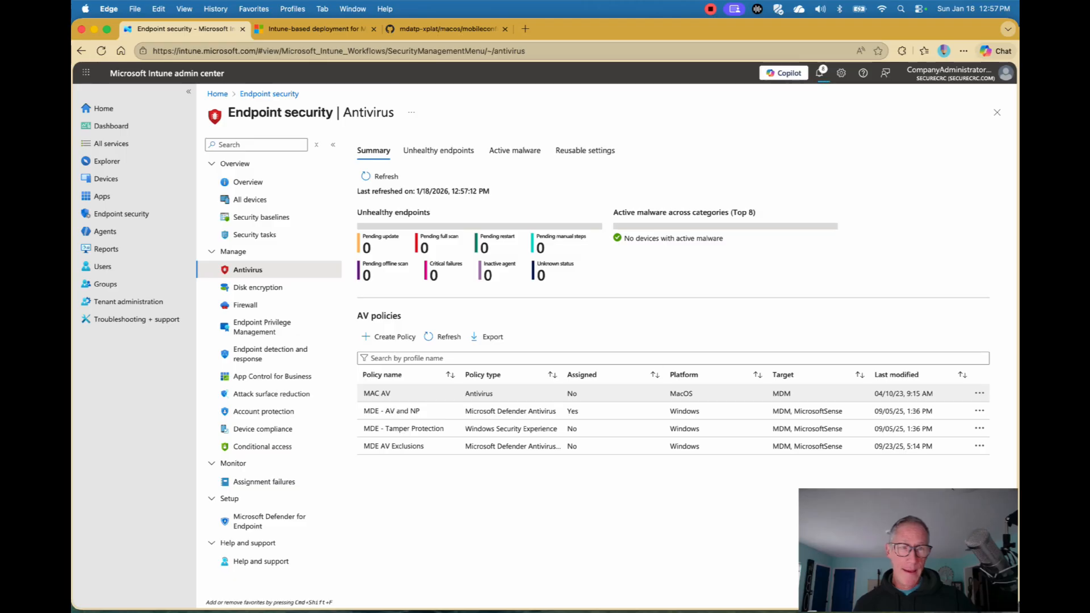
Step: Start a new antivirus policy for the MacOS platform with the Microsoft Defender Antivirus profile
{"action": "left_click", "coordinate": [389, 336]}
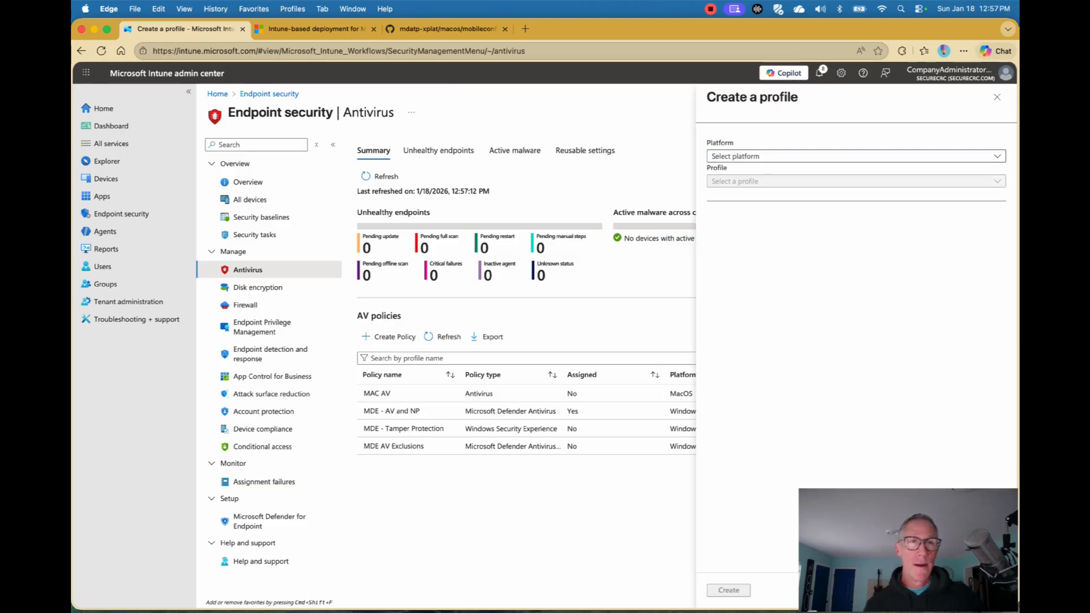
{"action": "left_click", "coordinate": [856, 157]}
{"action": "left_click", "coordinate": [723, 189]}
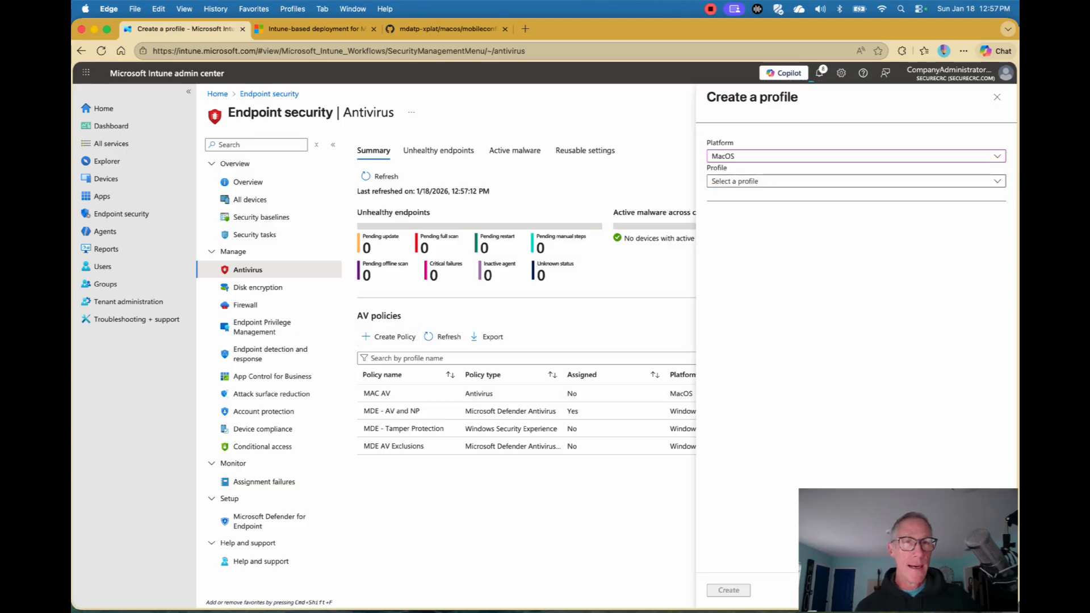
{"action": "left_click", "coordinate": [856, 181]}
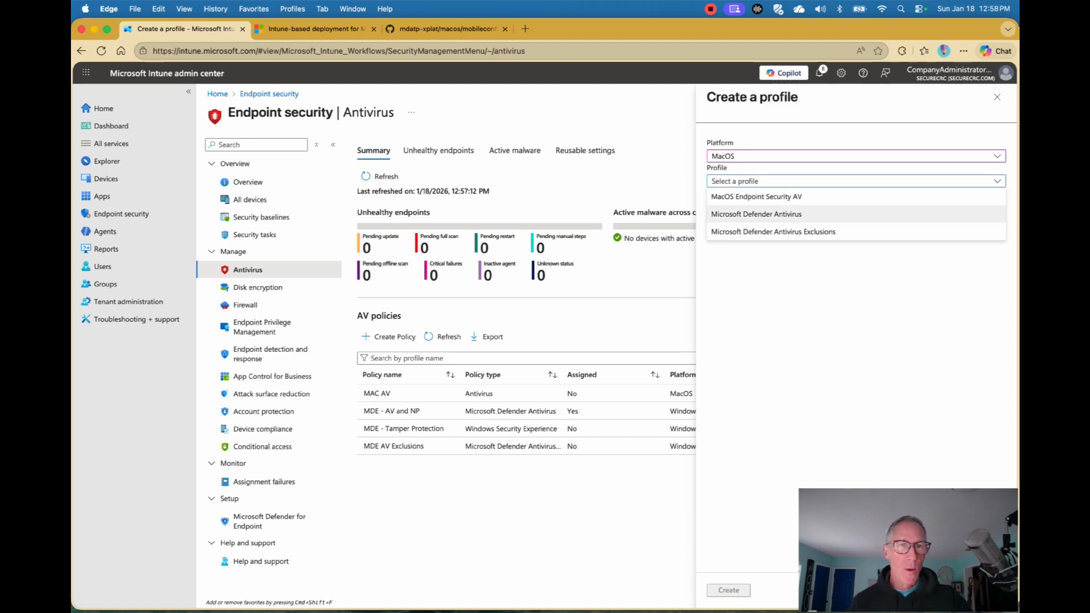
{"action": "left_click", "coordinate": [757, 214]}
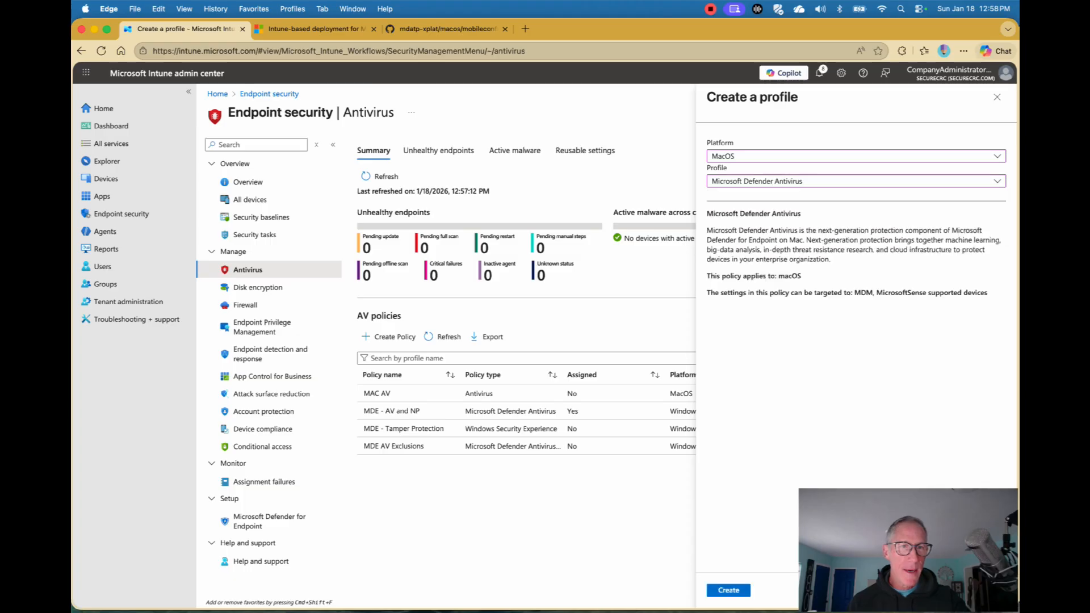
{"action": "left_click", "coordinate": [729, 591]}
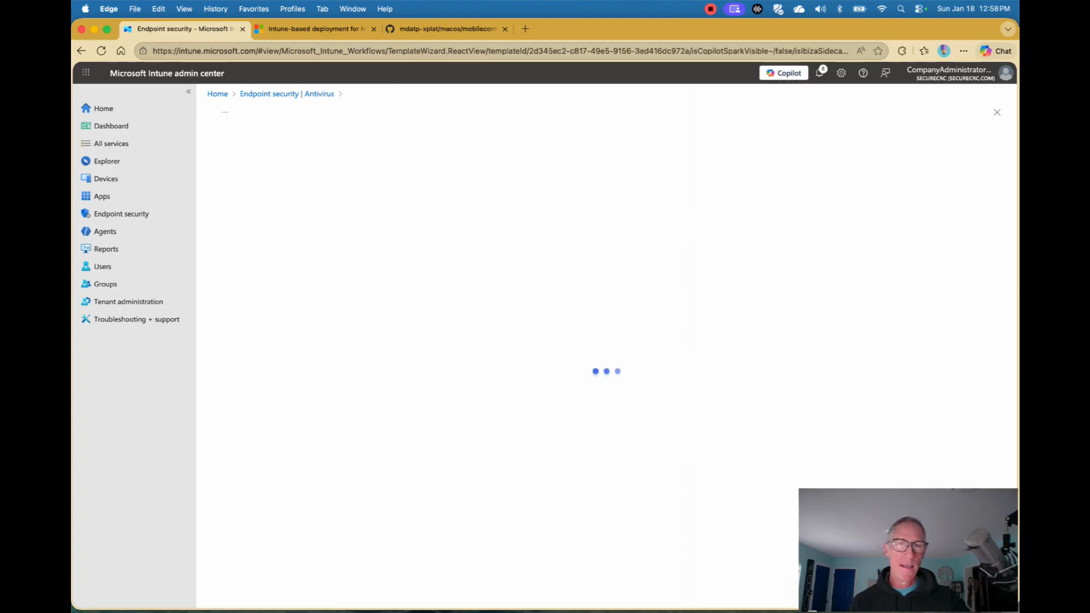
Step: Name the new policy testing and continue to its configuration settings
{"action": "left_click", "coordinate": [340, 190]}
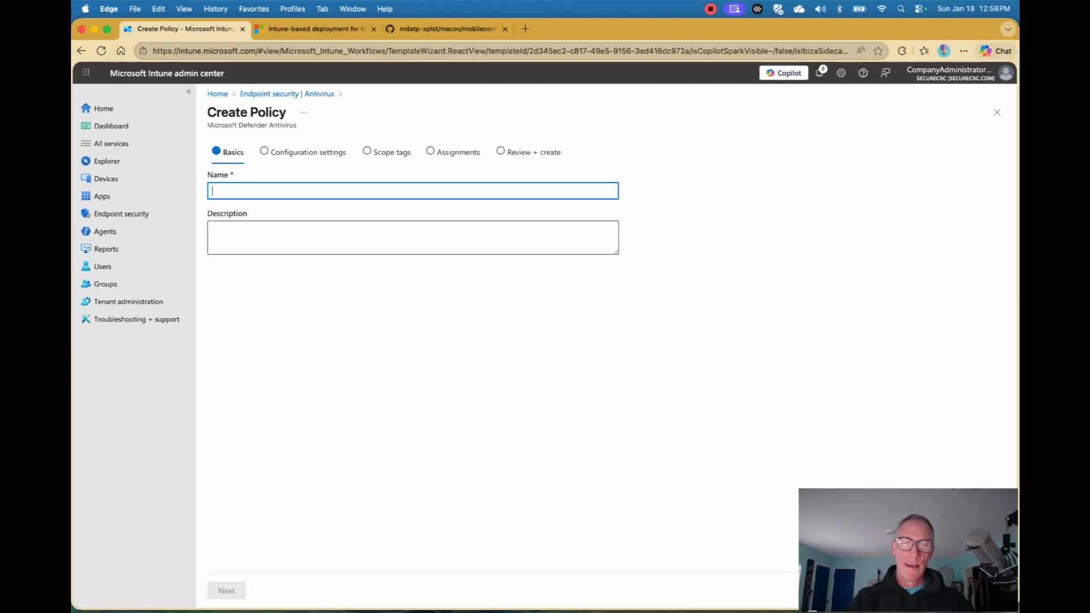
{"action": "type", "text": "testing"}
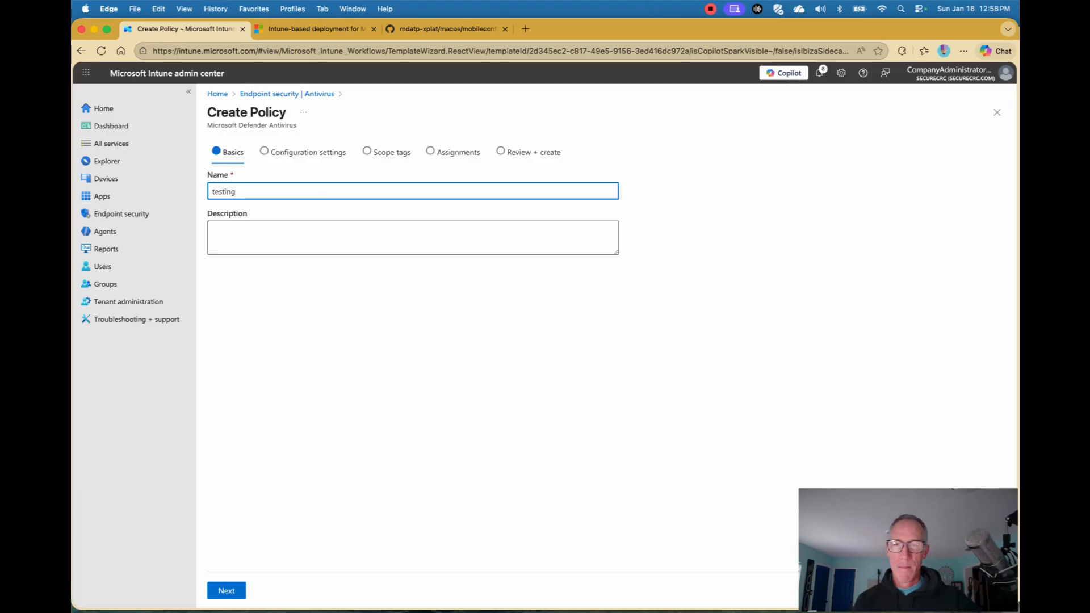
{"action": "left_click", "coordinate": [226, 591]}
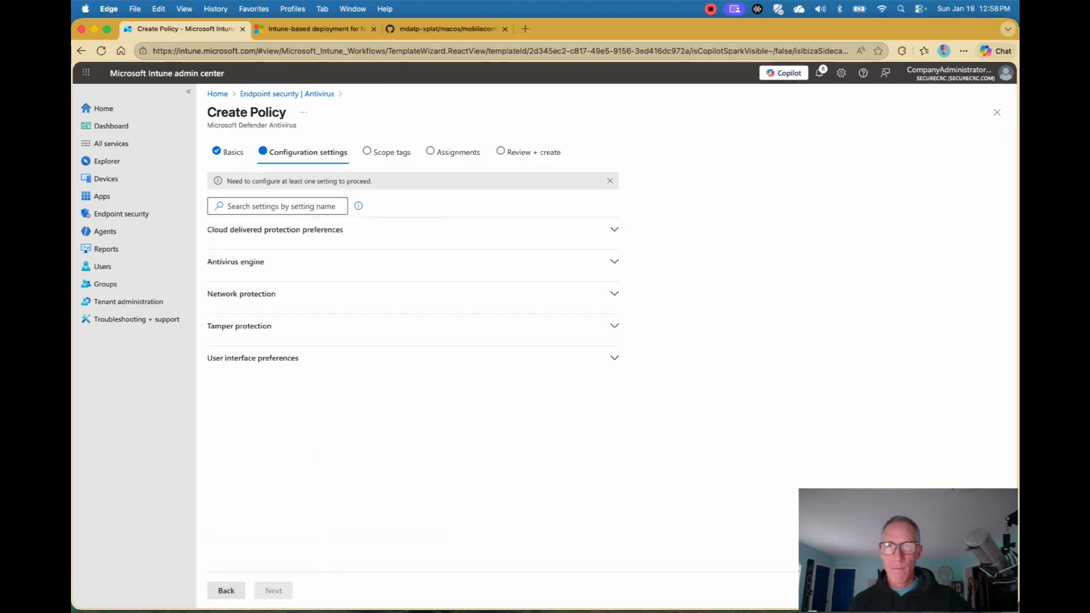
Step: Expand and examine the policy's Cloud delivered protection preferences and Antivirus engine settings
{"action": "left_click", "coordinate": [615, 229]}
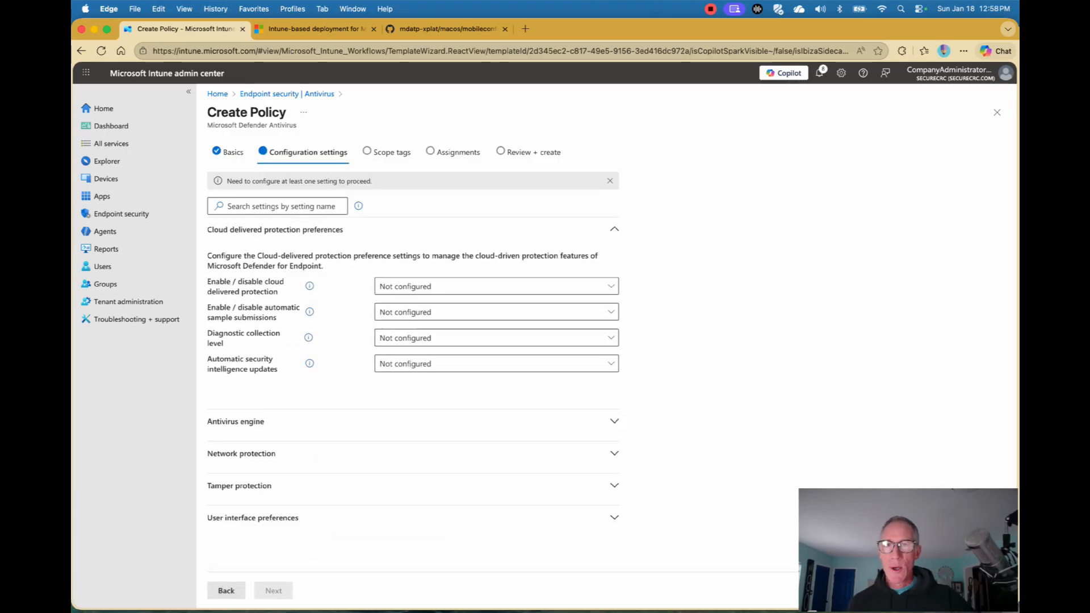
{"action": "left_click", "coordinate": [615, 421]}
{"action": "scroll", "coordinate": [614, 421], "scroll_direction": "down", "scroll_amount": 2}
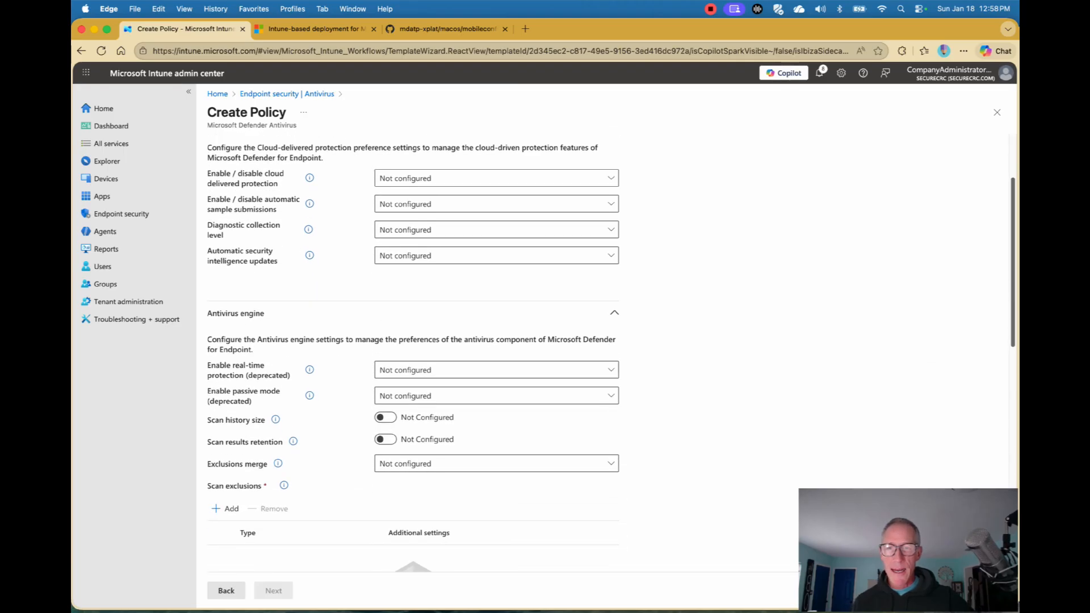
{"action": "scroll", "coordinate": [611, 352], "scroll_direction": "down", "scroll_amount": 8}
{"action": "scroll", "coordinate": [611, 352], "scroll_direction": "down", "scroll_amount": 3}
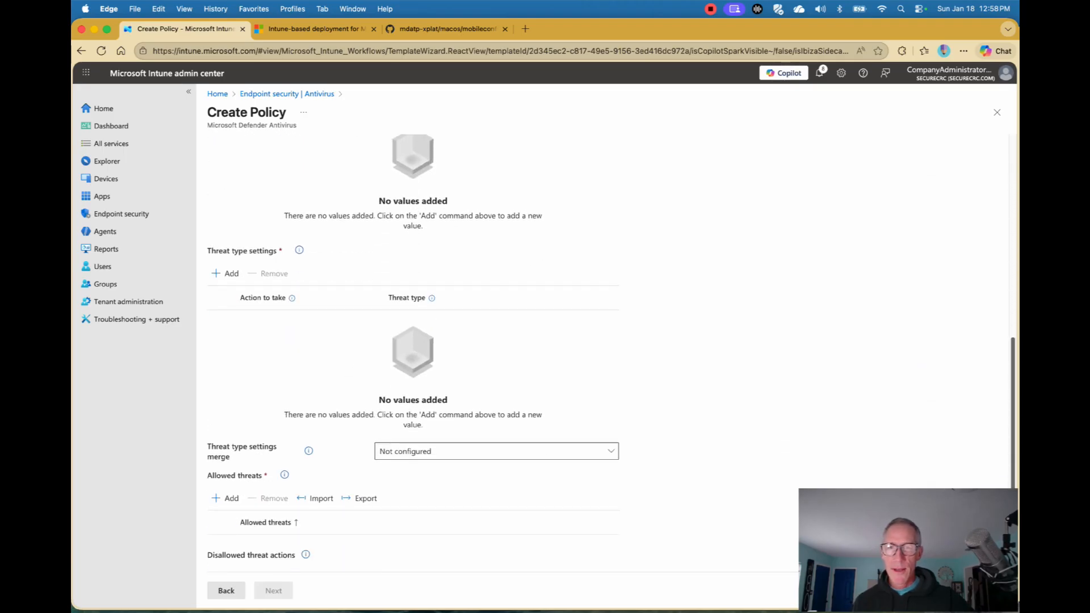
{"action": "scroll", "coordinate": [610, 352], "scroll_direction": "down", "scroll_amount": 2}
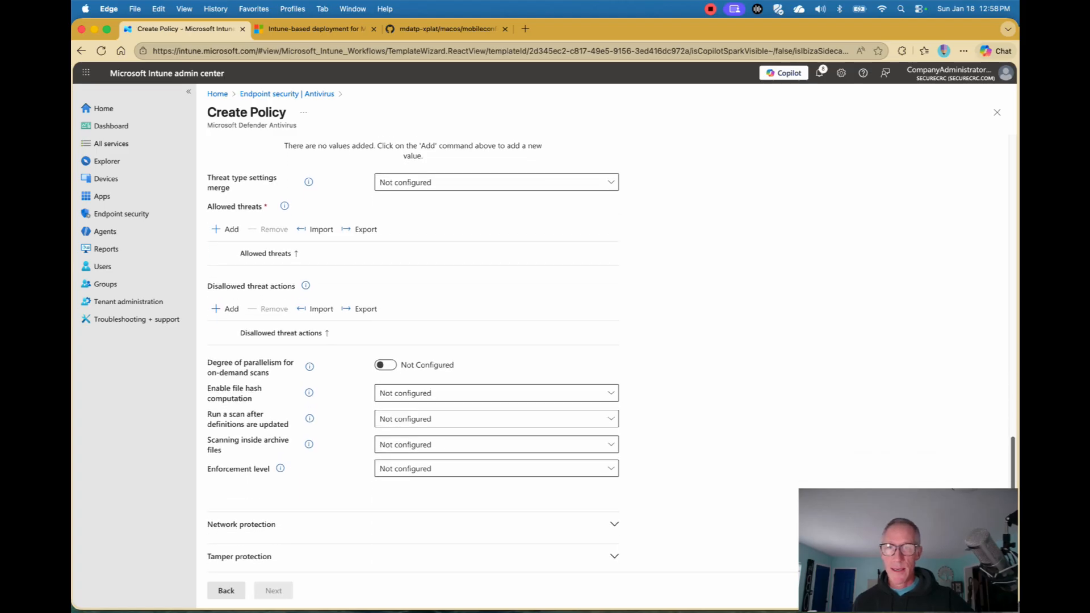
Step: Expand the Network protection and Tamper protection sections, then review the policy settings back up to the cloud protection preferences
{"action": "left_click", "coordinate": [615, 524]}
{"action": "scroll", "coordinate": [614, 524], "scroll_direction": "down", "scroll_amount": 1}
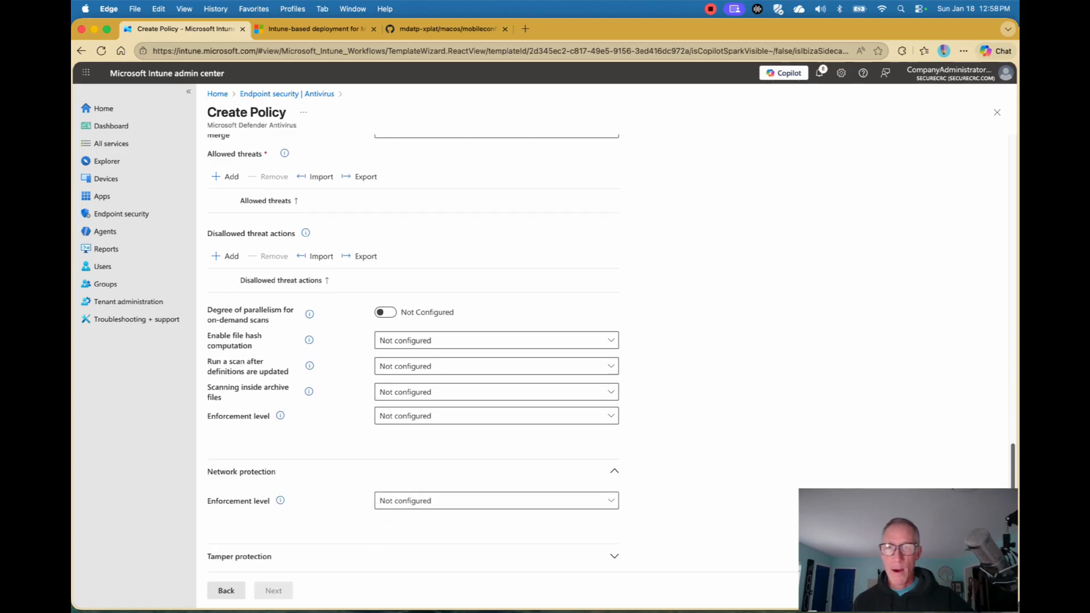
{"action": "left_click", "coordinate": [615, 556]}
{"action": "scroll", "coordinate": [615, 557], "scroll_direction": "down", "scroll_amount": 1}
{"action": "scroll", "coordinate": [615, 556], "scroll_direction": "up", "scroll_amount": 1}
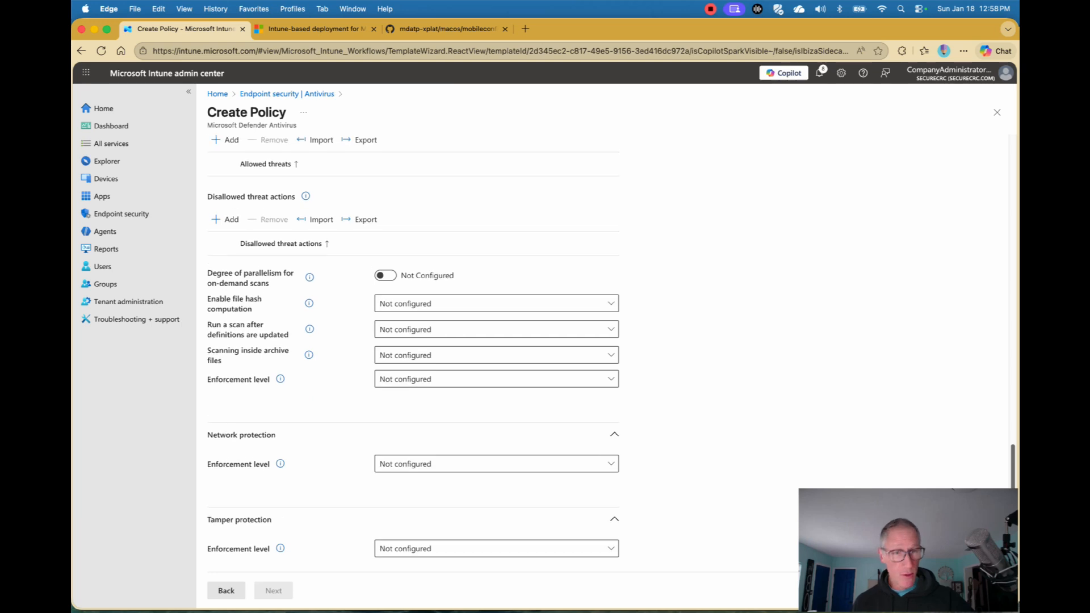
{"action": "scroll", "coordinate": [413, 352], "scroll_direction": "up", "scroll_amount": 15}
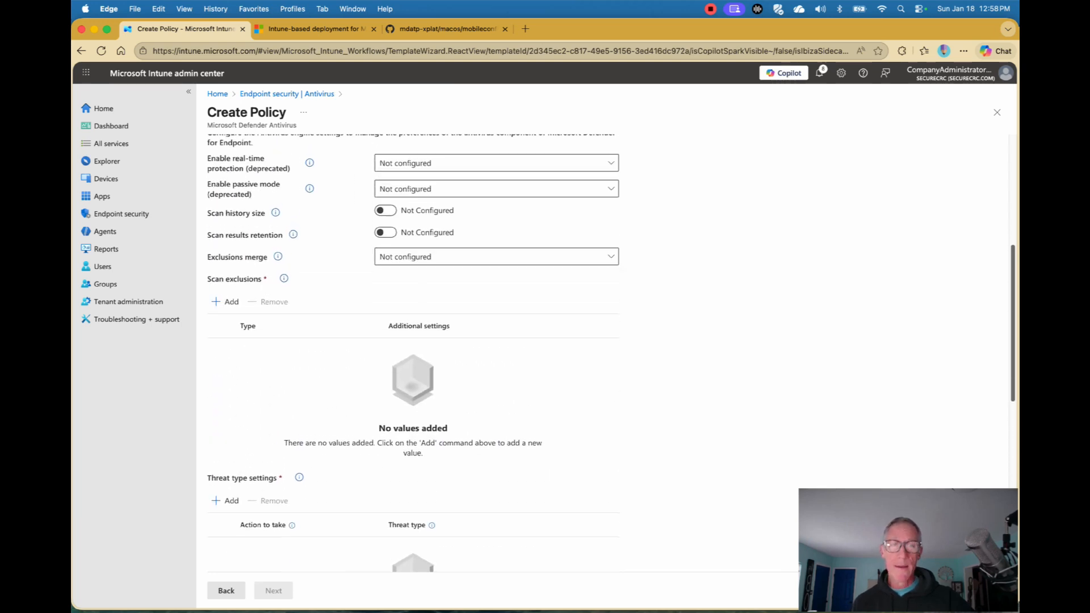
{"action": "scroll", "coordinate": [413, 352], "scroll_direction": "up", "scroll_amount": 1}
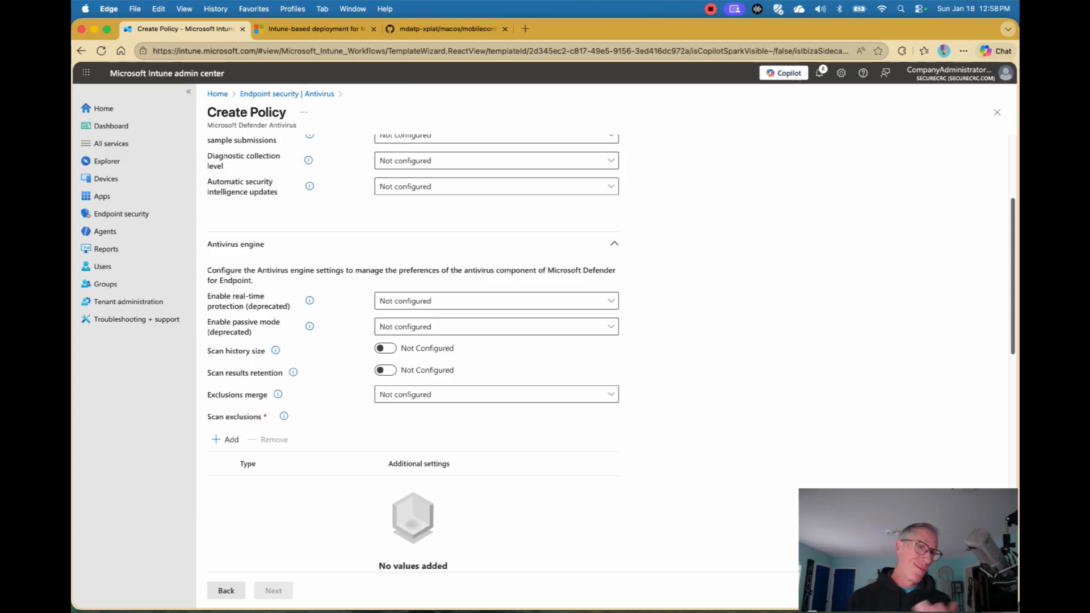
{"action": "scroll", "coordinate": [413, 352], "scroll_direction": "up", "scroll_amount": 5}
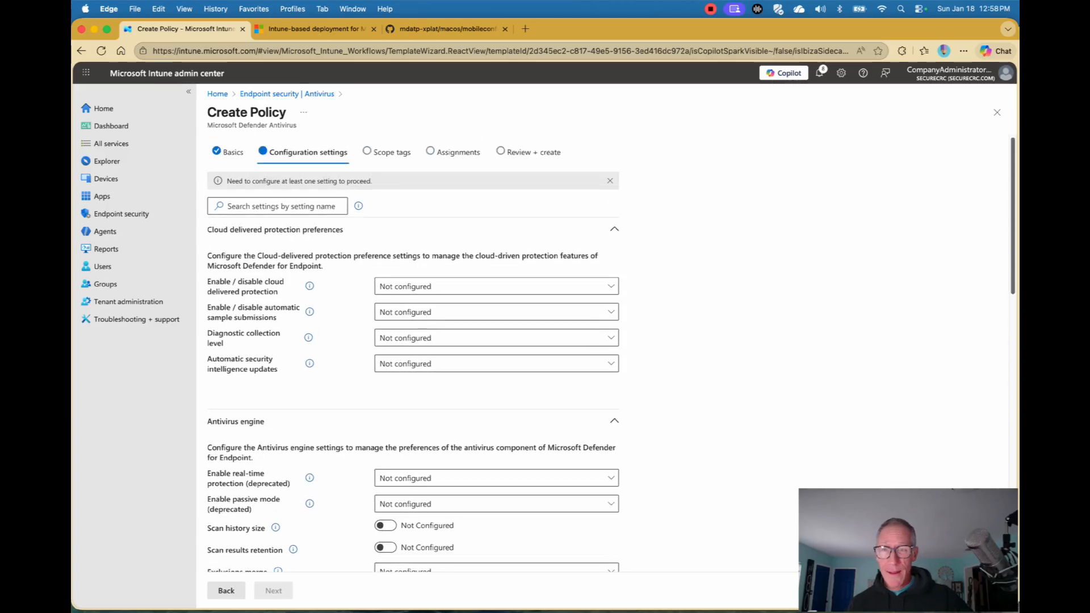
Step: Look at the available options for the deprecated real-time protection setting in the Antivirus engine section
{"action": "scroll", "coordinate": [412, 352], "scroll_direction": "down", "scroll_amount": 5}
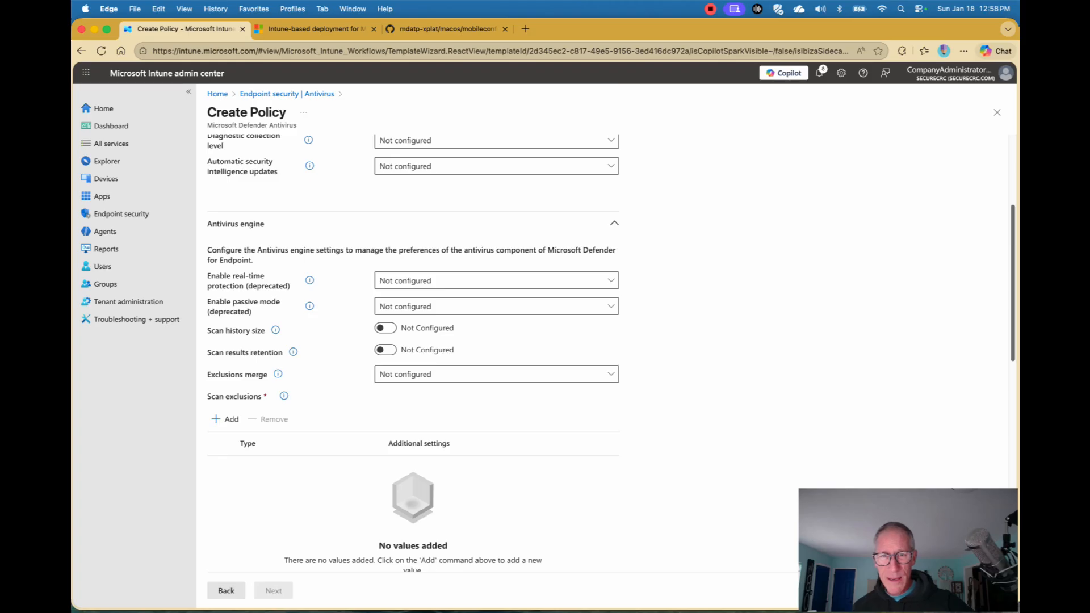
{"action": "scroll", "coordinate": [412, 358], "scroll_direction": "down", "scroll_amount": 5}
{"action": "scroll", "coordinate": [413, 358], "scroll_direction": "up", "scroll_amount": 4}
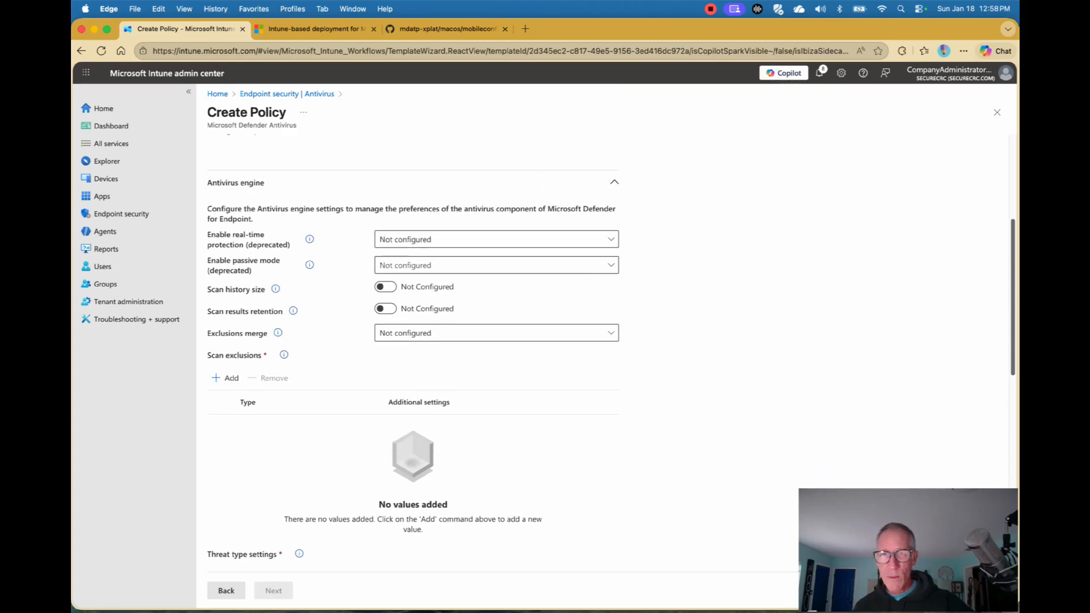
{"action": "left_click", "coordinate": [496, 240]}
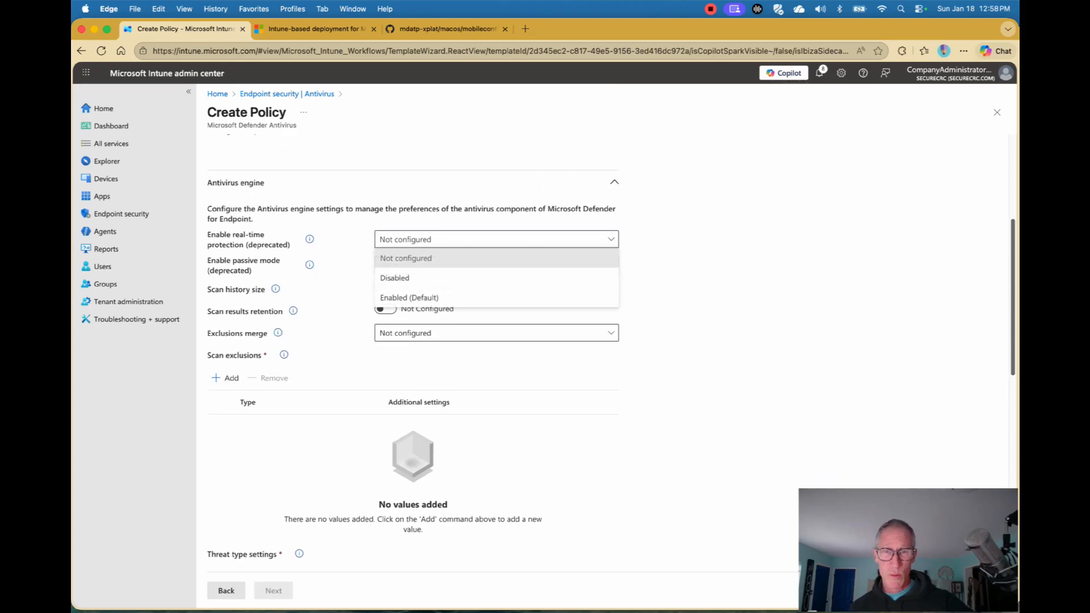
{"action": "key", "text": "Escape"}
Step: Look at the Antivirus engine's Enforcement level options, then leave the draft policy without creating it
{"action": "scroll", "coordinate": [413, 340], "scroll_direction": "down", "scroll_amount": 14}
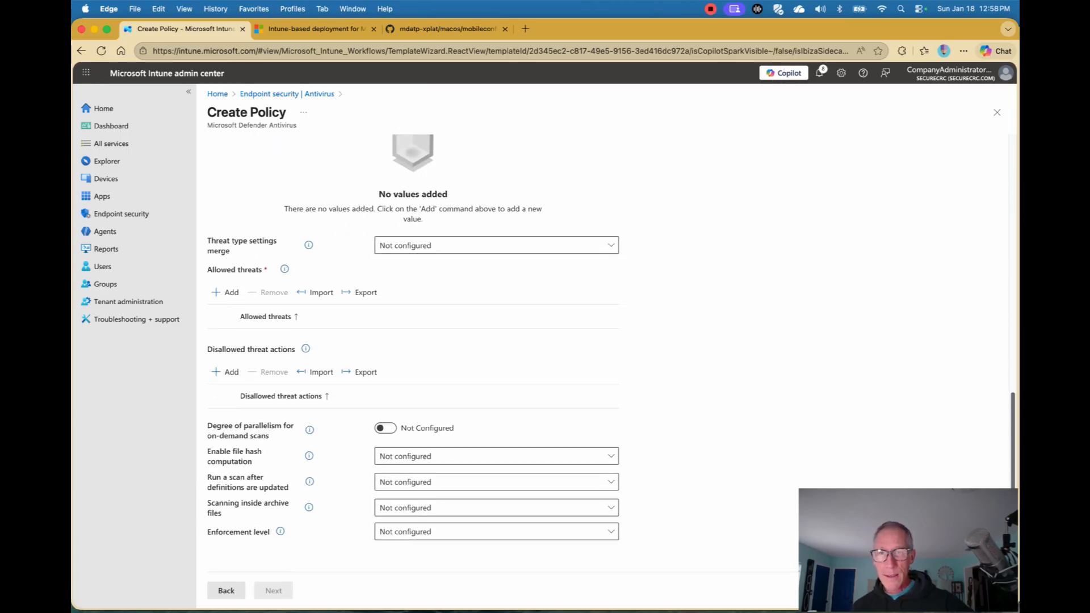
{"action": "scroll", "coordinate": [497, 346], "scroll_direction": "down", "scroll_amount": 3}
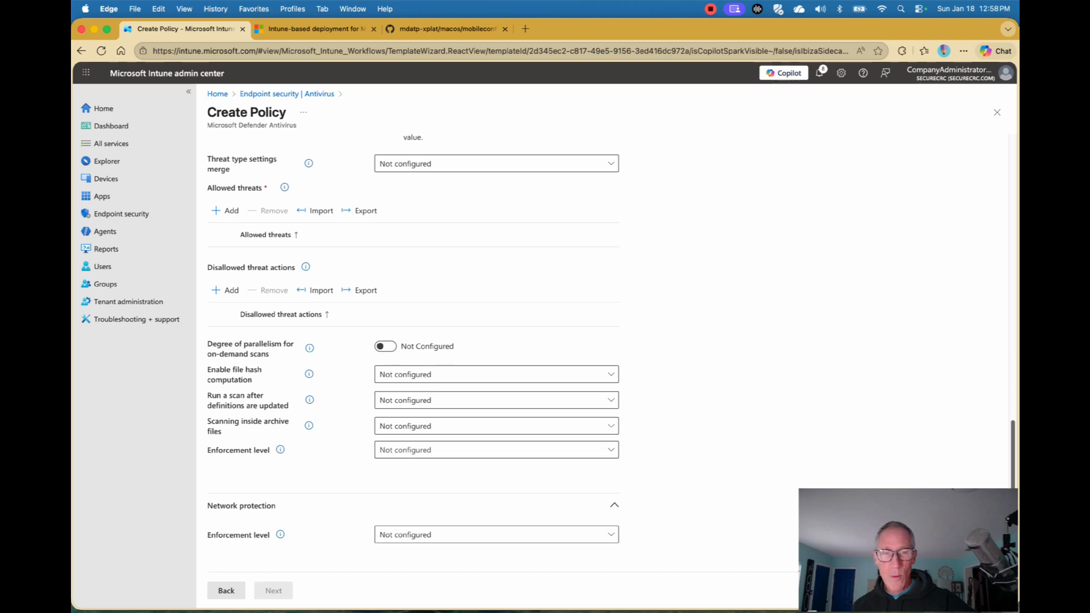
{"action": "left_click", "coordinate": [497, 450]}
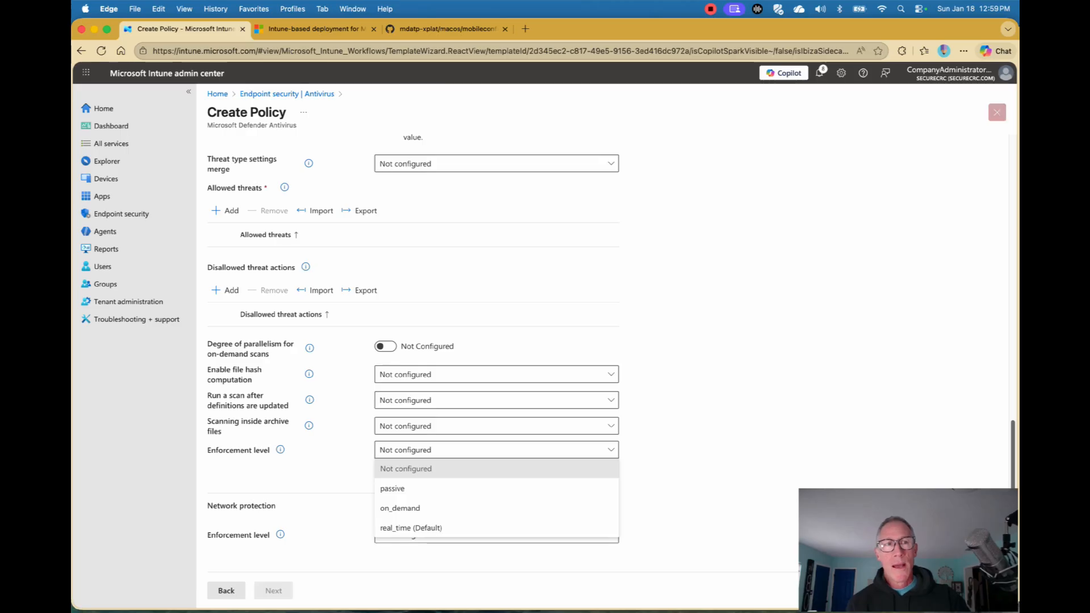
{"action": "left_click", "coordinate": [997, 112]}
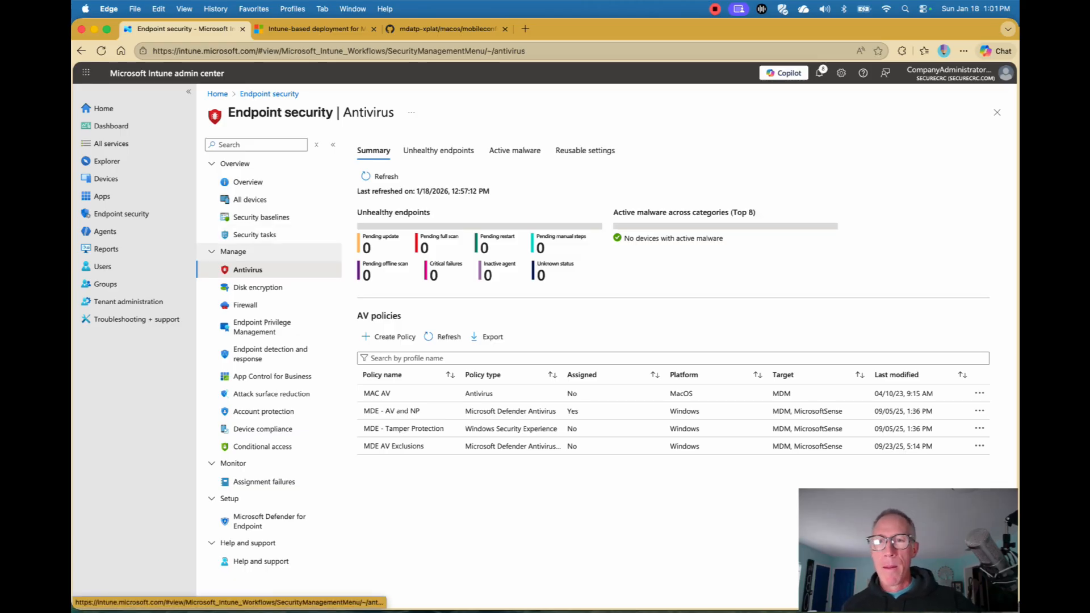
Step: Show the macOS device configuration policies and highlight the settings catalog policy type of MDE Mac req Antimalware (Settings Cat)
{"action": "left_click", "coordinate": [106, 178]}
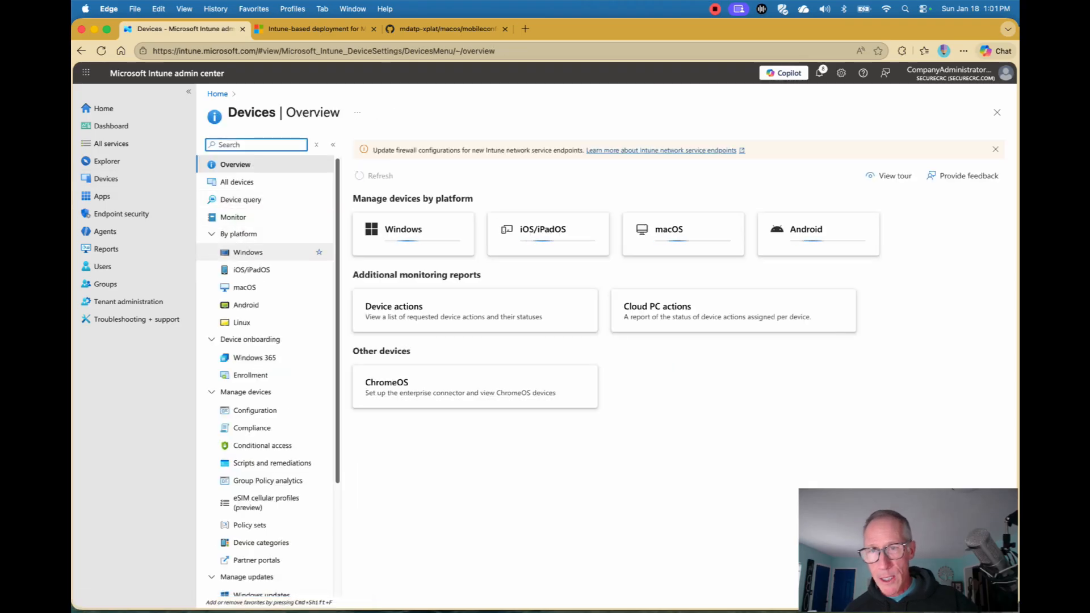
{"action": "left_click", "coordinate": [245, 287]}
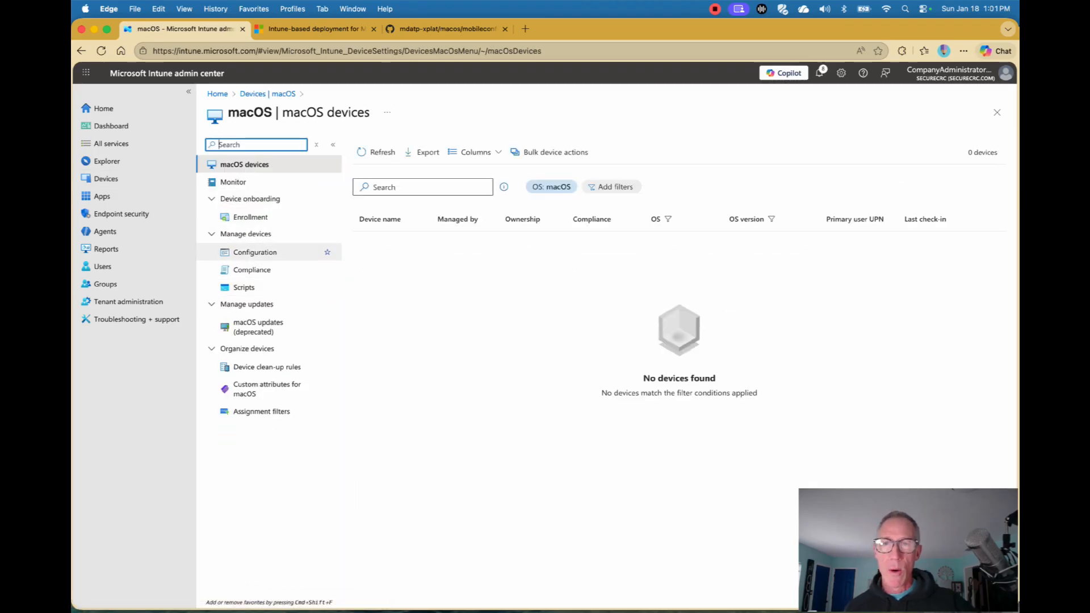
{"action": "left_click", "coordinate": [255, 252]}
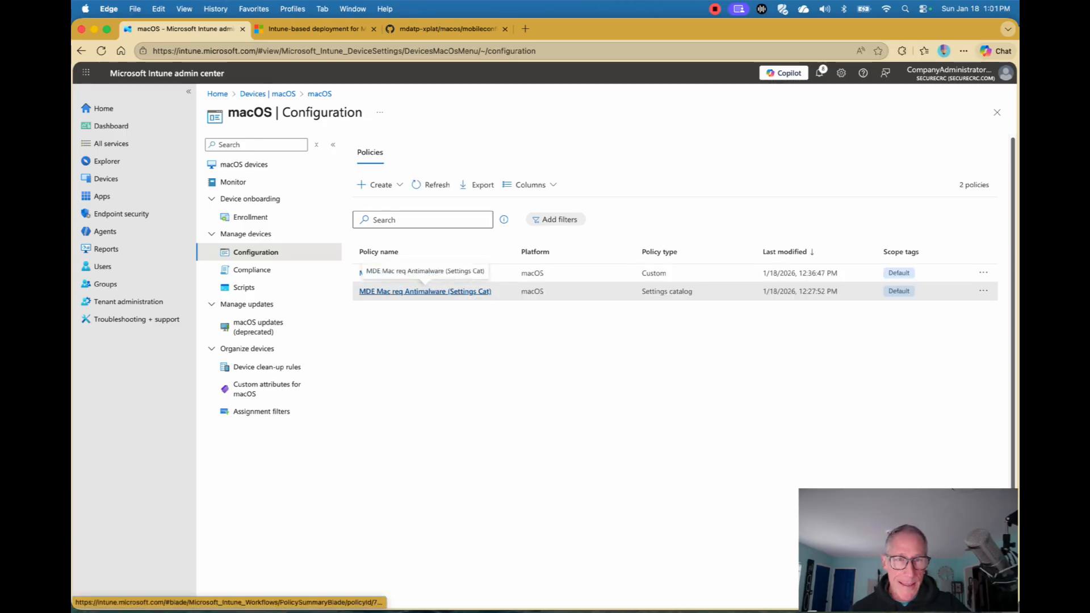
{"action": "left_click_drag", "start_coordinate": [668, 292], "coordinate": [694, 291]}
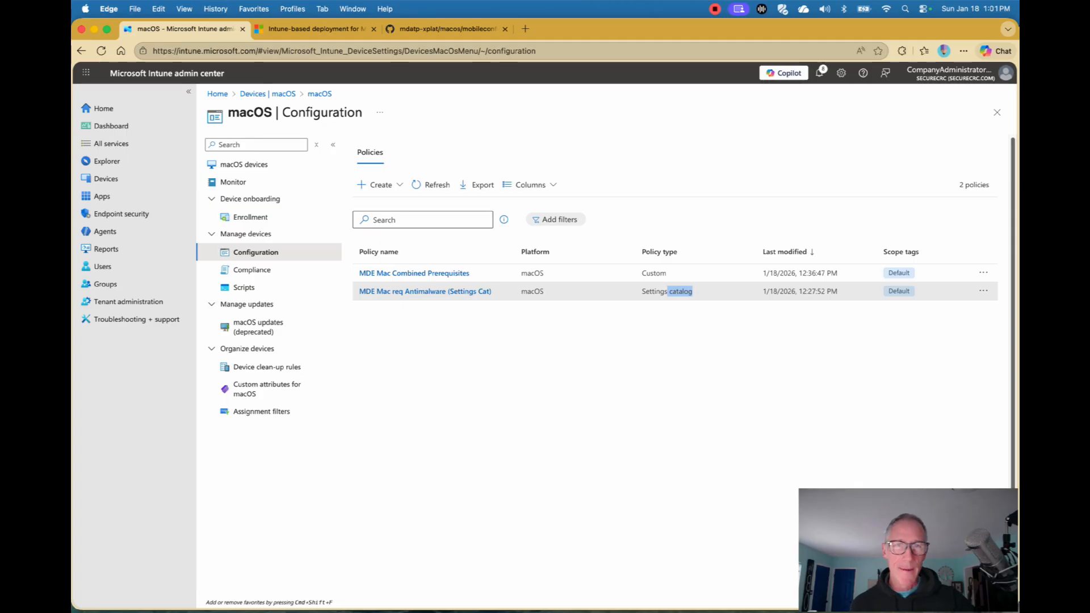
Step: Open the MDE Mac req Antimalware (Settings Cat) policy and bring up its configuration settings for editing
{"action": "left_click", "coordinate": [425, 291]}
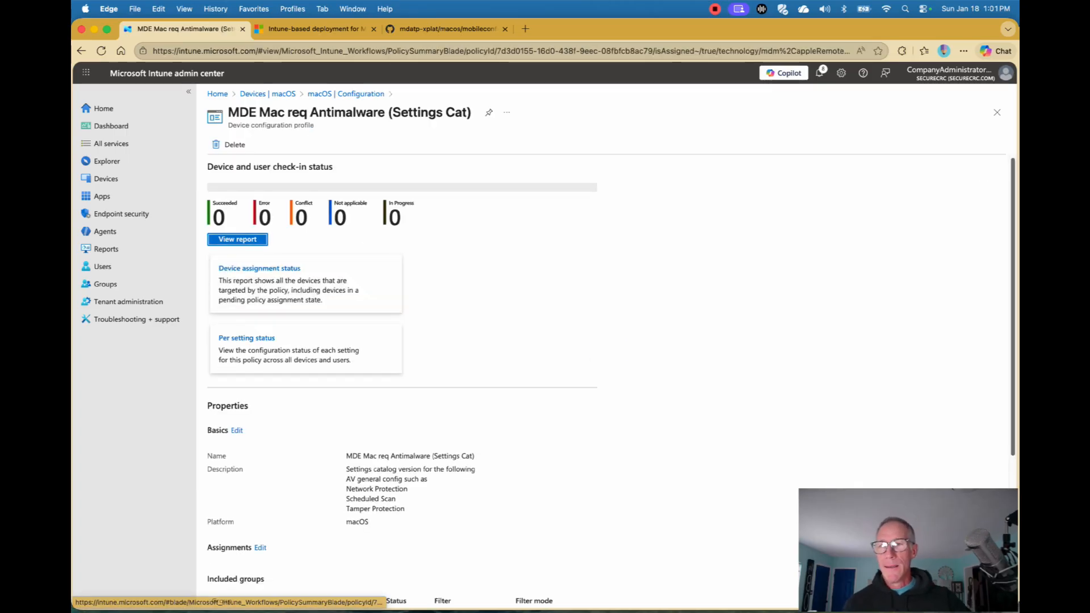
{"action": "scroll", "coordinate": [403, 374], "scroll_direction": "down", "scroll_amount": 5}
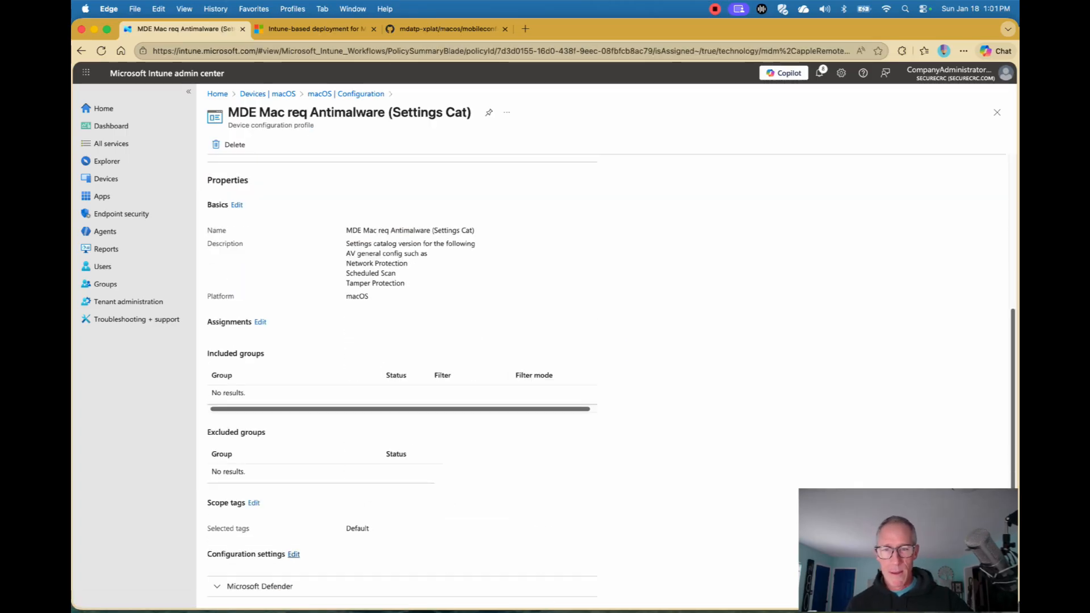
{"action": "left_click", "coordinate": [294, 554]}
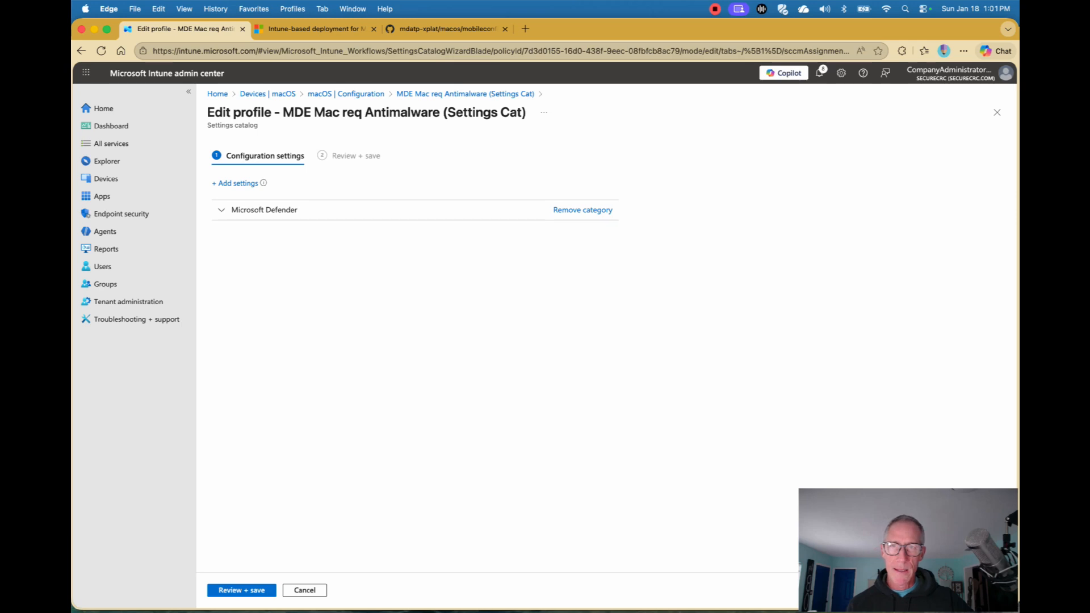
Step: Search the settings picker for defender, review the matching categories, and close the picker without adding settings
{"action": "left_click", "coordinate": [238, 183]}
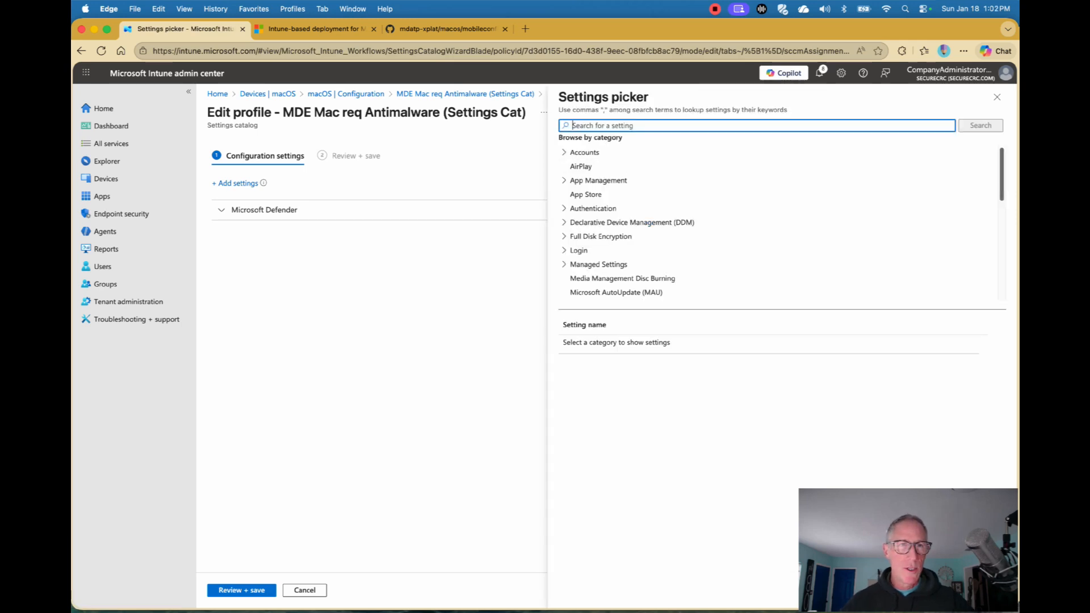
{"action": "type", "text": "defender"}
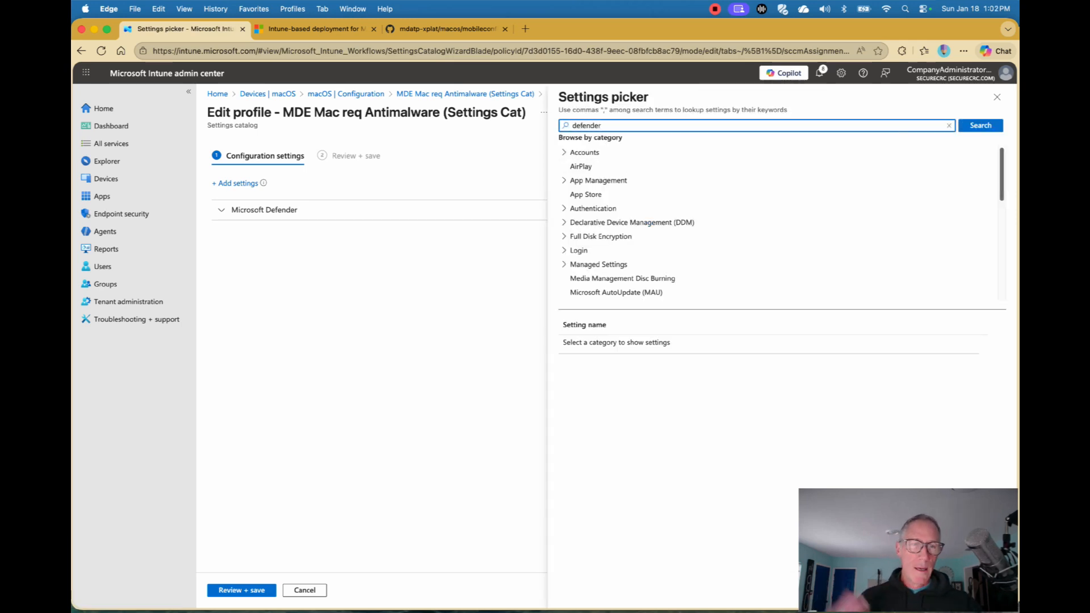
{"action": "key", "text": "Return"}
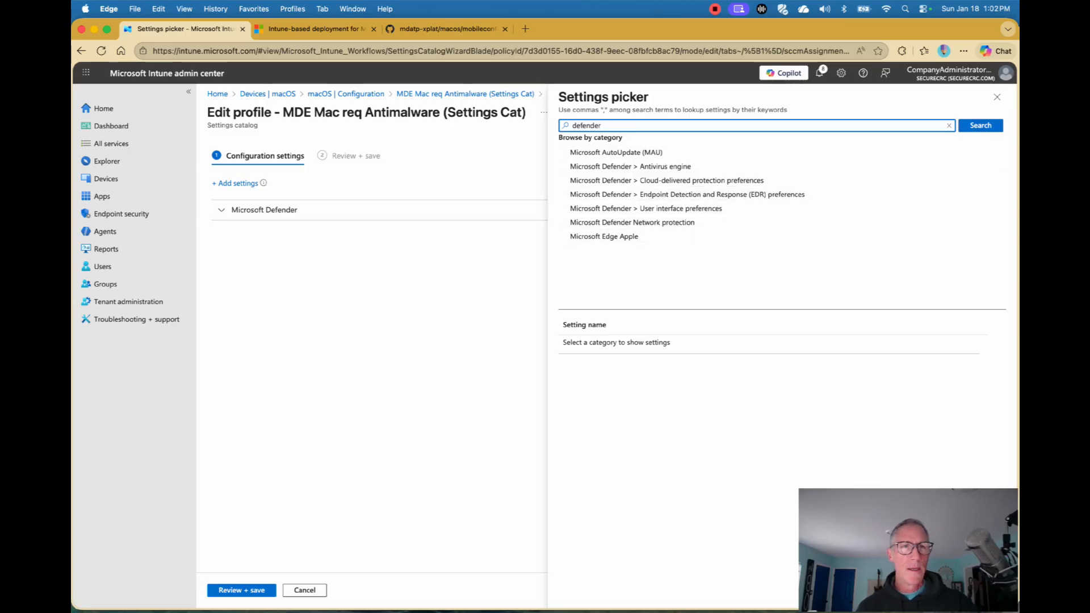
{"action": "left_click", "coordinate": [997, 97]}
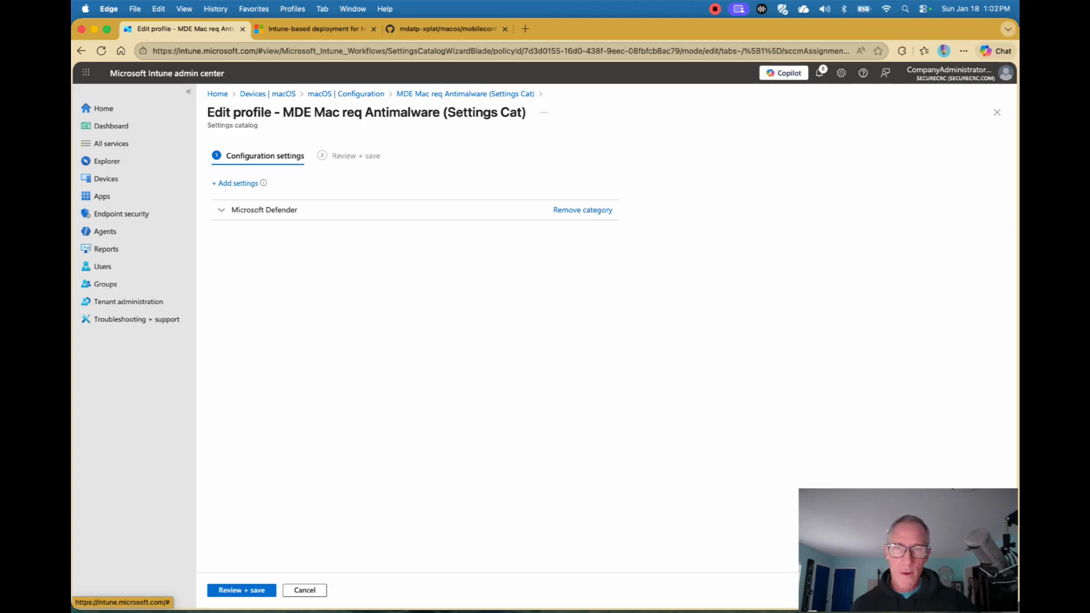
Step: Expand the Microsoft Defender category and review the Antivirus engine settings, including the Enforcement level options and scan exclusions
{"action": "left_click", "coordinate": [221, 210]}
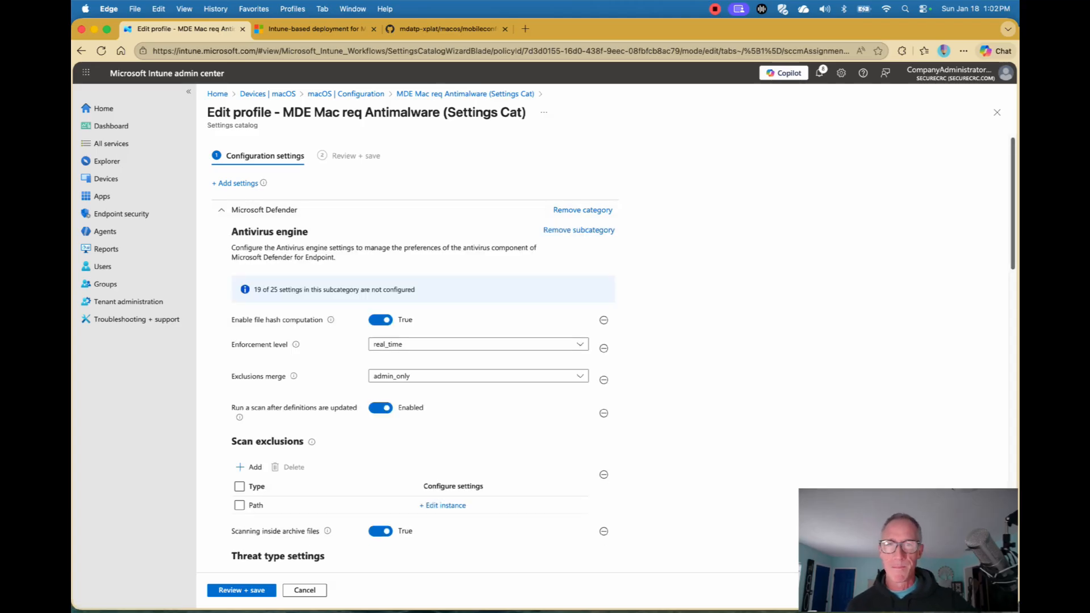
{"action": "scroll", "coordinate": [414, 352], "scroll_direction": "down", "scroll_amount": 3}
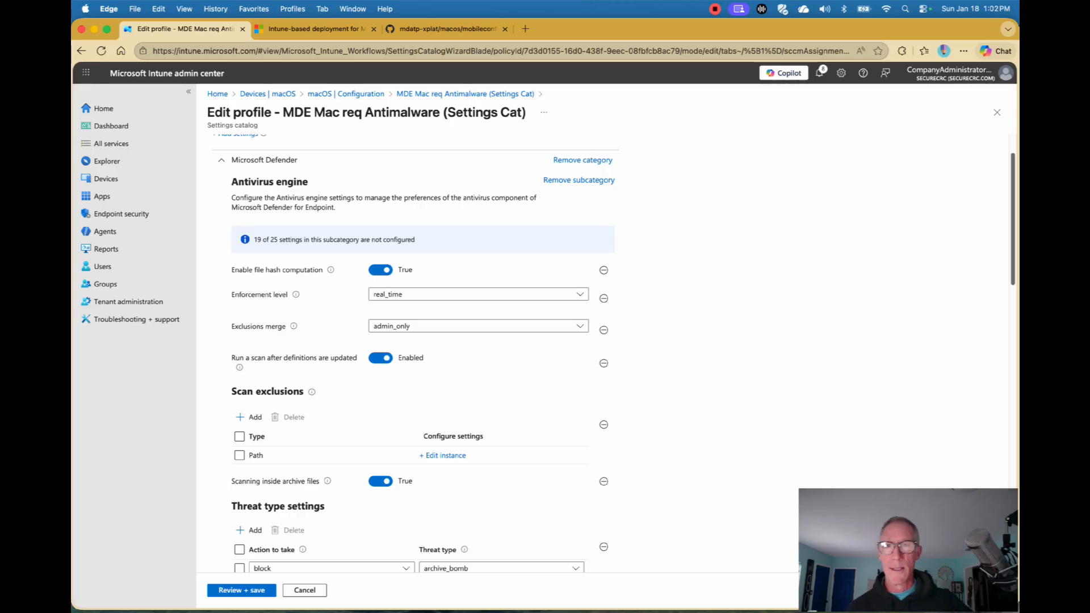
{"action": "left_click", "coordinate": [580, 294]}
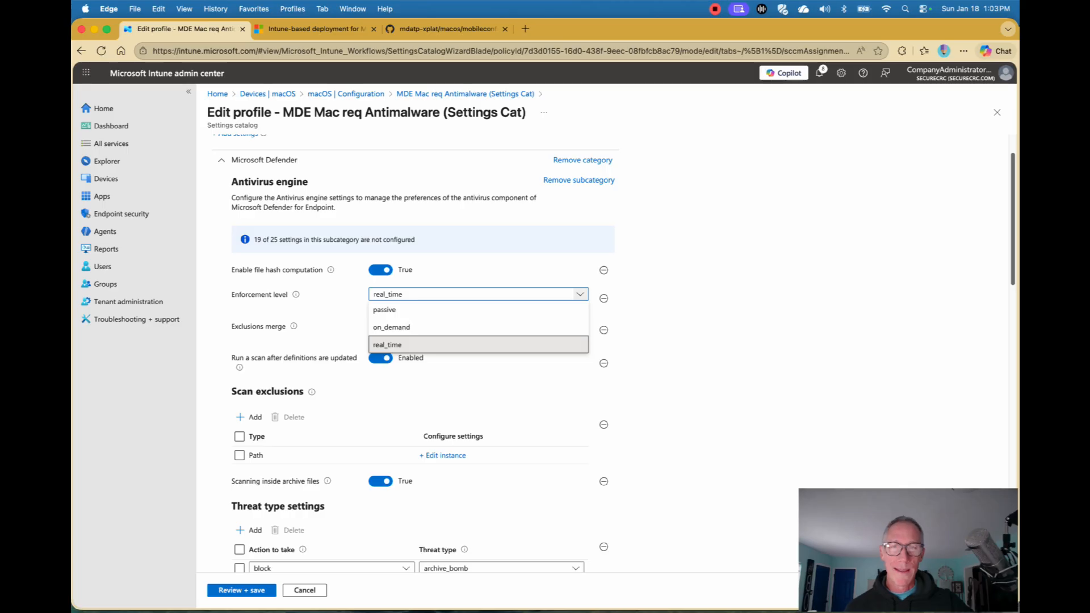
{"action": "key", "text": "Escape"}
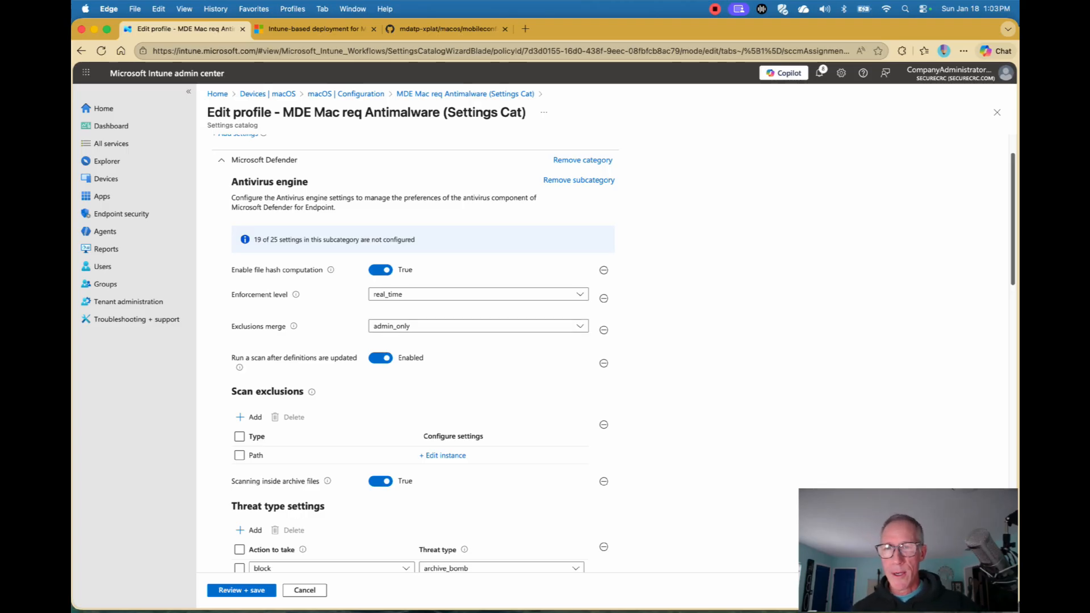
{"action": "scroll", "coordinate": [420, 352], "scroll_direction": "down", "scroll_amount": 3}
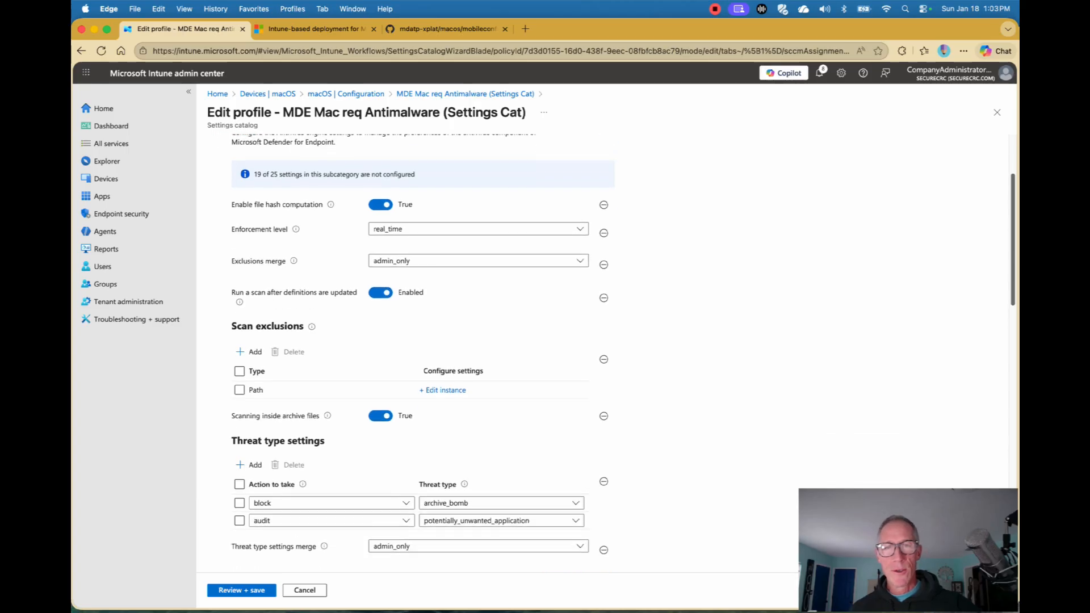
{"action": "scroll", "coordinate": [421, 352], "scroll_direction": "down", "scroll_amount": 2}
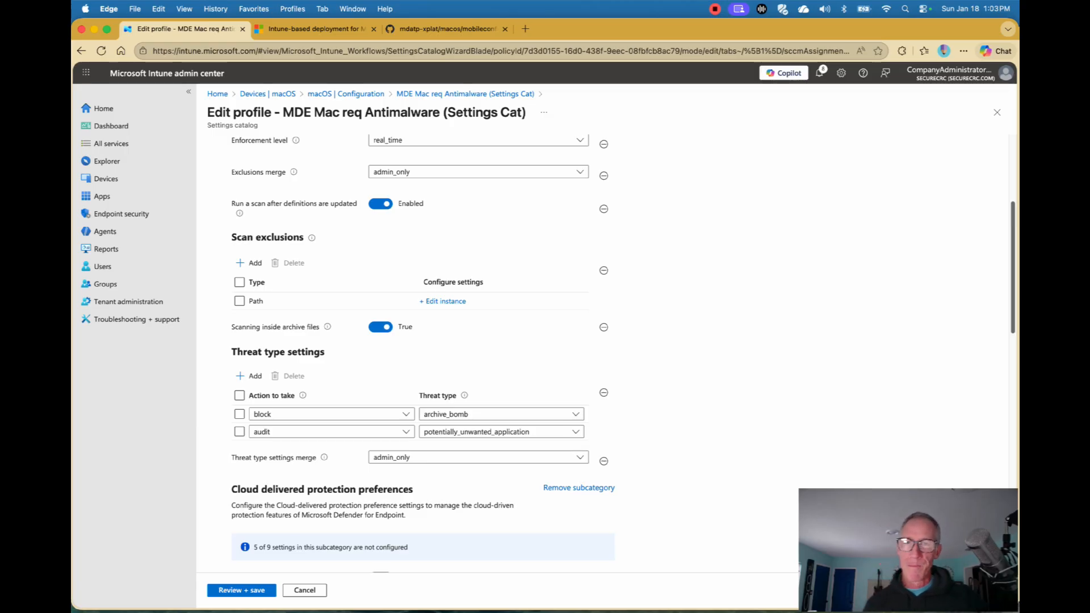
Step: Set the action to take for the potentially_unwanted_application threat type to block
{"action": "scroll", "coordinate": [420, 352], "scroll_direction": "down", "scroll_amount": 5}
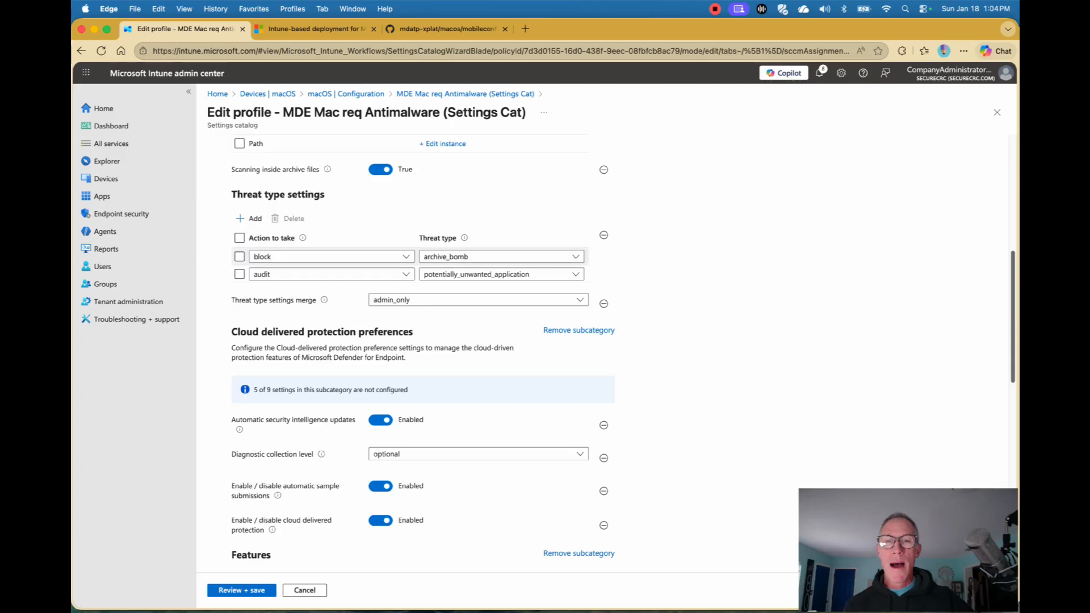
{"action": "left_click", "coordinate": [576, 257]}
{"action": "left_click", "coordinate": [494, 289]}
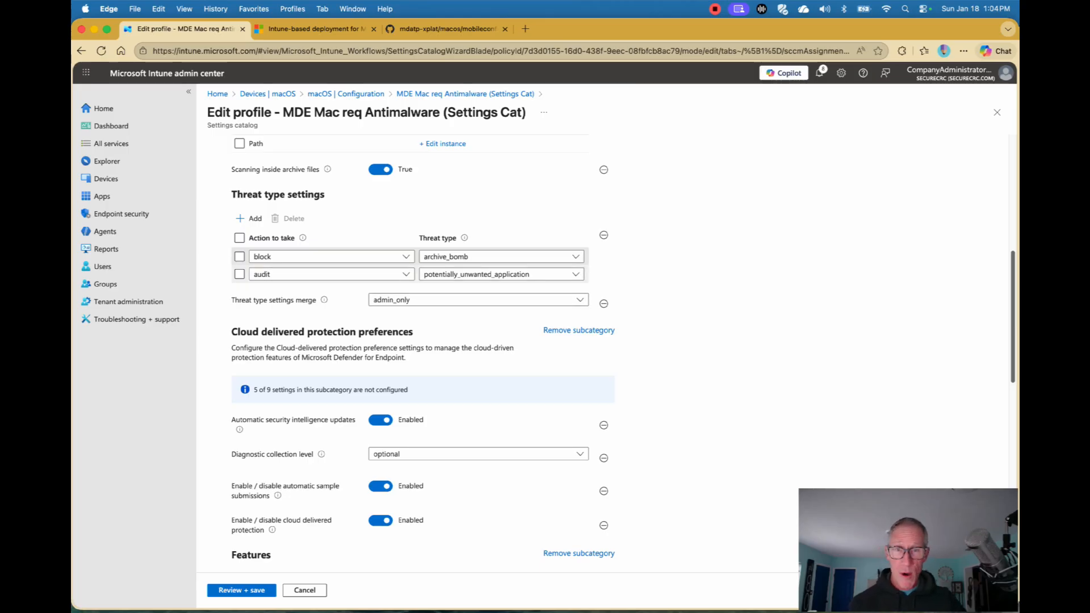
{"action": "left_click", "coordinate": [406, 274]}
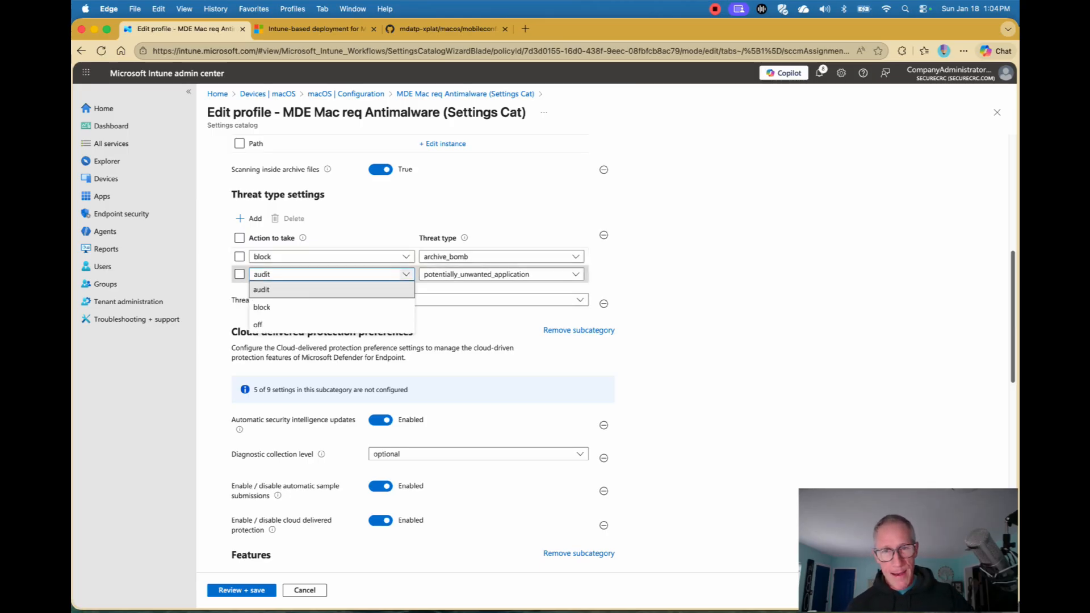
{"action": "left_click", "coordinate": [387, 306]}
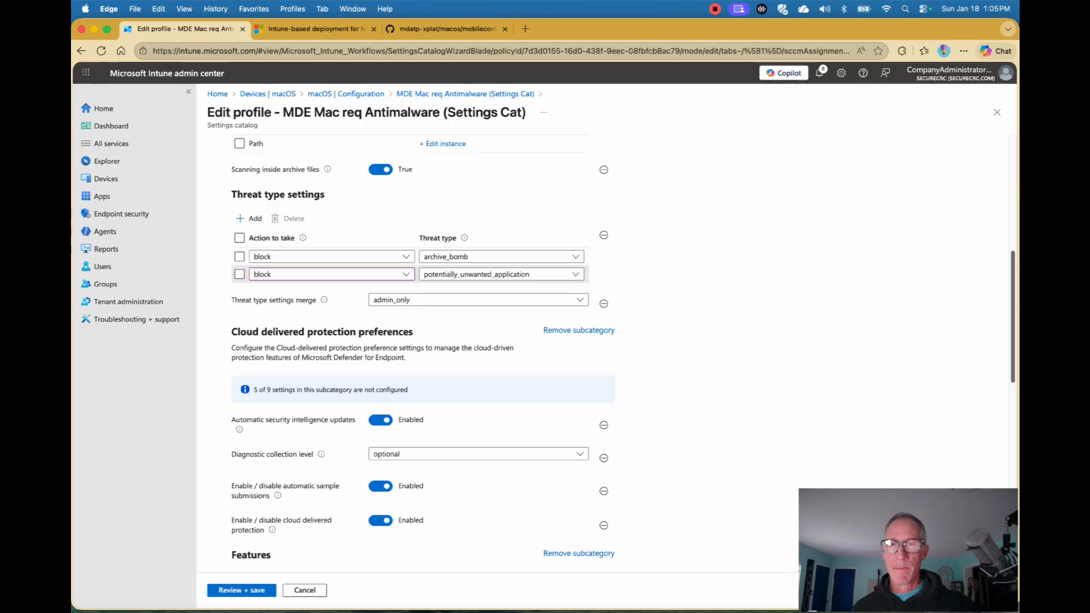
Step: Review the remaining Microsoft Defender settings, from cloud delivered protection preferences through network protection, scheduled scan, tamper protection and user interface preferences
{"action": "scroll", "coordinate": [423, 340], "scroll_direction": "down", "scroll_amount": 3}
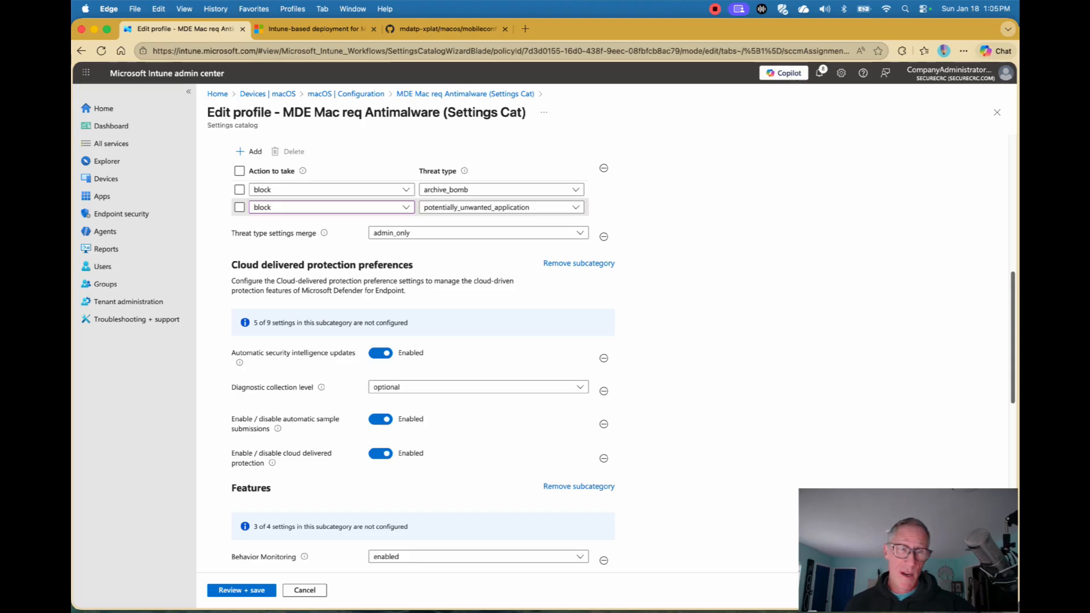
{"action": "scroll", "coordinate": [423, 349], "scroll_direction": "down", "scroll_amount": 6}
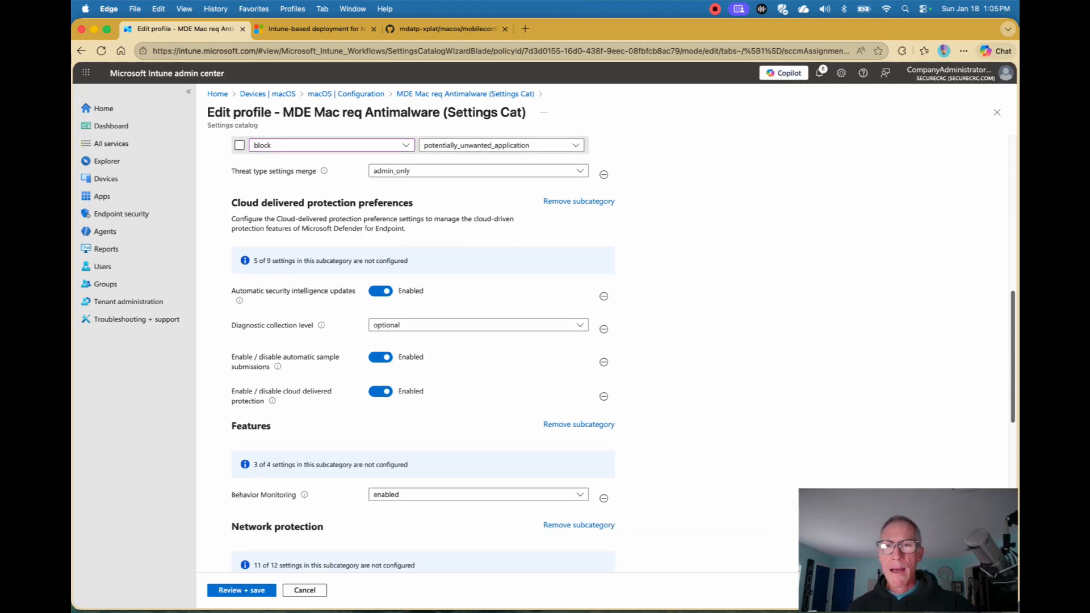
{"action": "scroll", "coordinate": [423, 349], "scroll_direction": "up", "scroll_amount": 1}
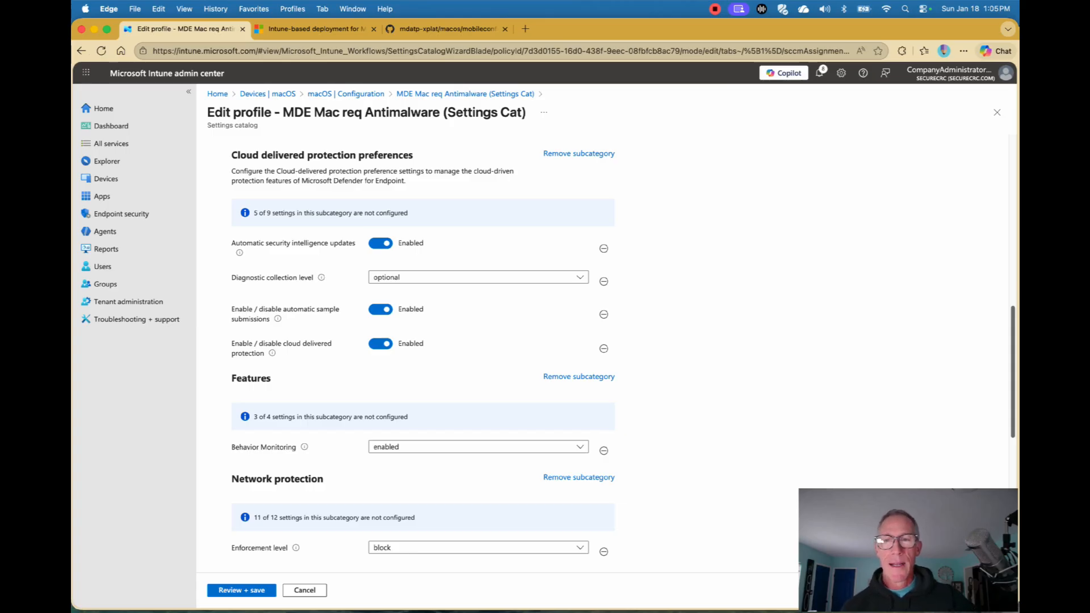
{"action": "mouse_move", "coordinate": [322, 278]}
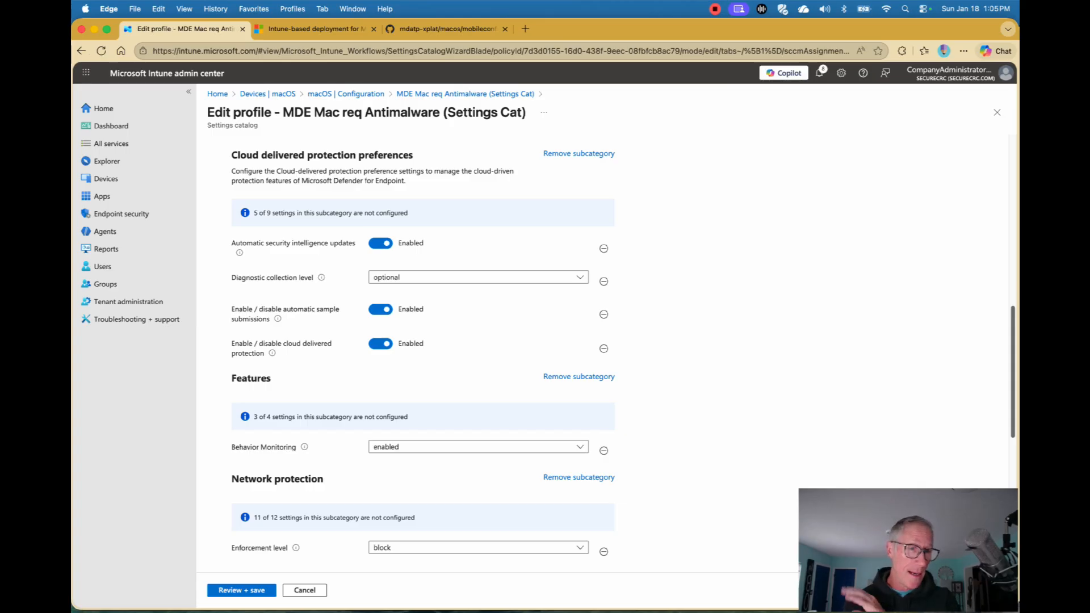
{"action": "scroll", "coordinate": [423, 318], "scroll_direction": "down", "scroll_amount": 2}
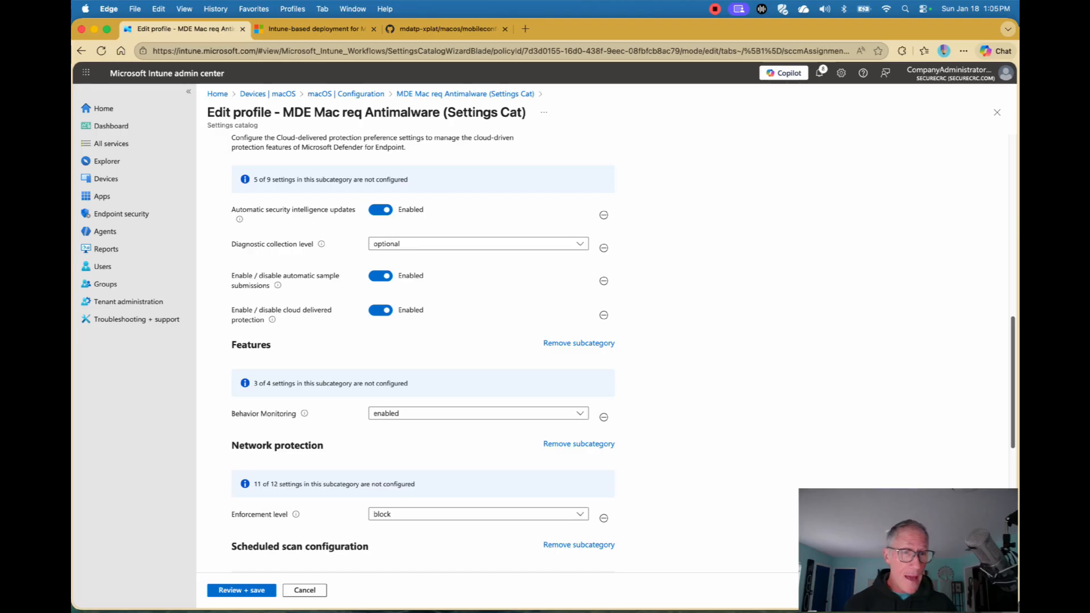
{"action": "scroll", "coordinate": [423, 352], "scroll_direction": "down", "scroll_amount": 8}
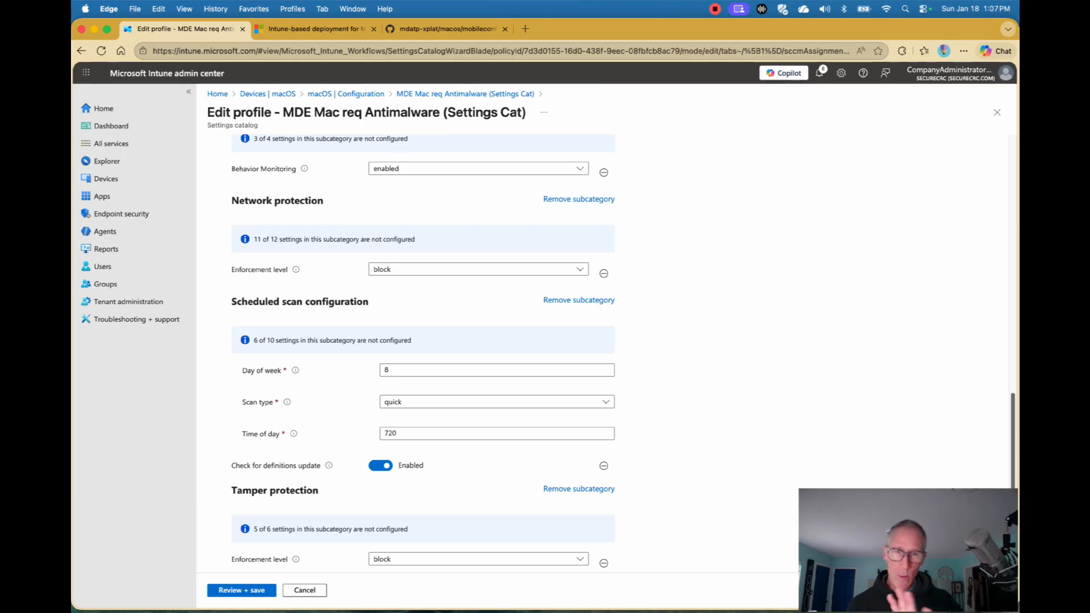
{"action": "scroll", "coordinate": [422, 351], "scroll_direction": "down", "scroll_amount": 3}
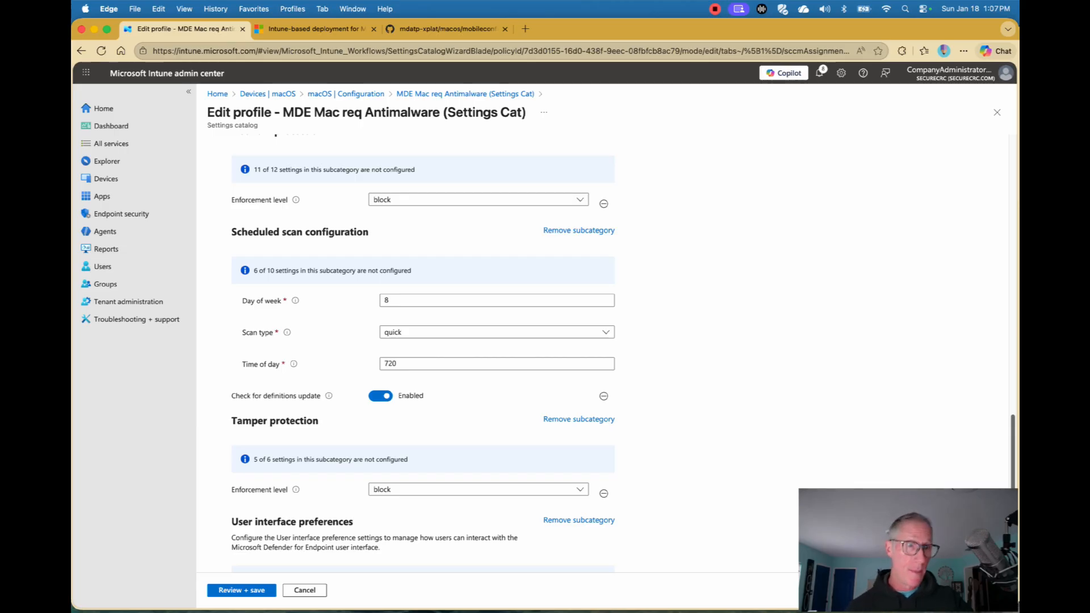
{"action": "scroll", "coordinate": [423, 352], "scroll_direction": "down", "scroll_amount": 3}
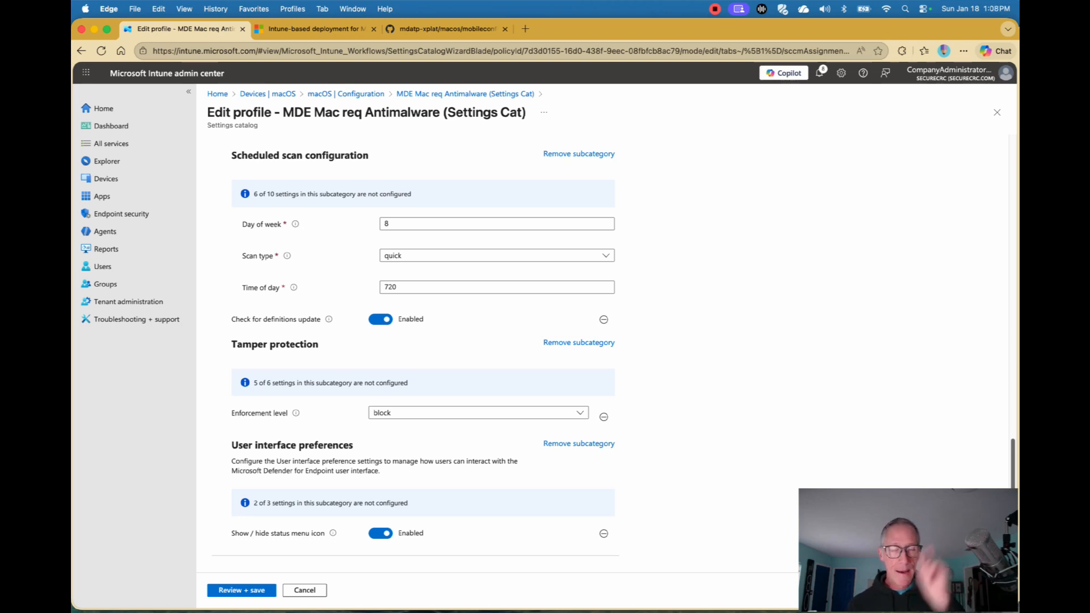
Step: Discard the unsaved profile edits and return to the macOS configuration policies list
{"action": "left_click", "coordinate": [305, 591]}
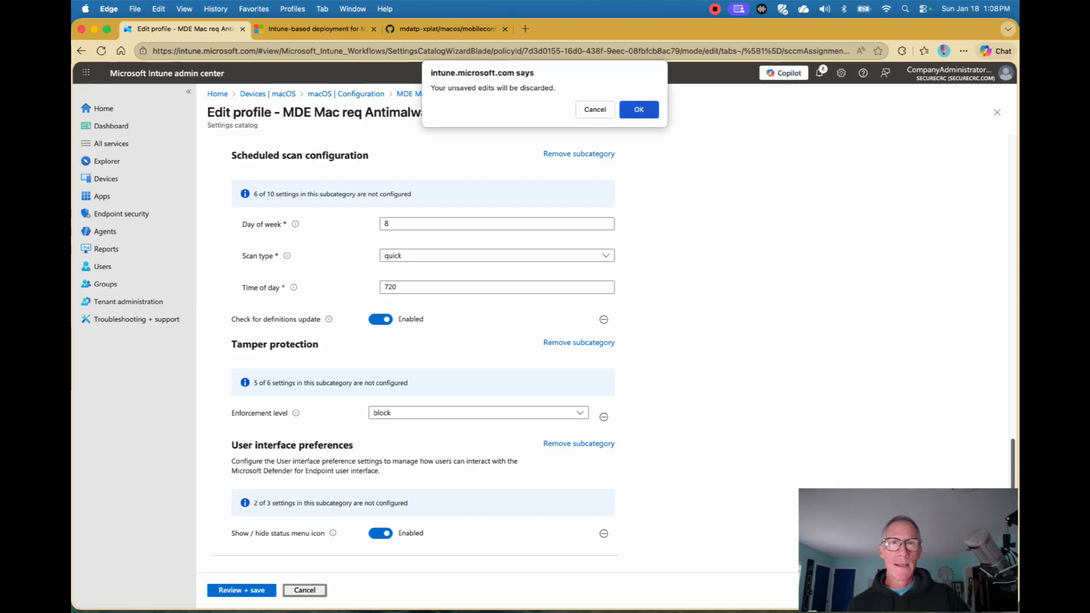
{"action": "key", "text": "Return"}
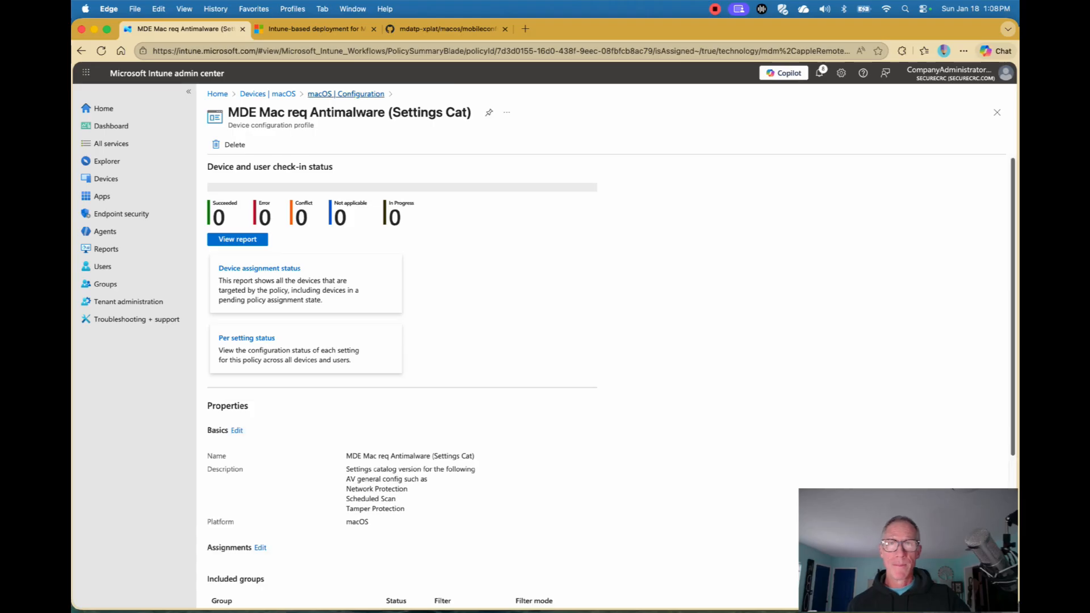
{"action": "left_click", "coordinate": [345, 93]}
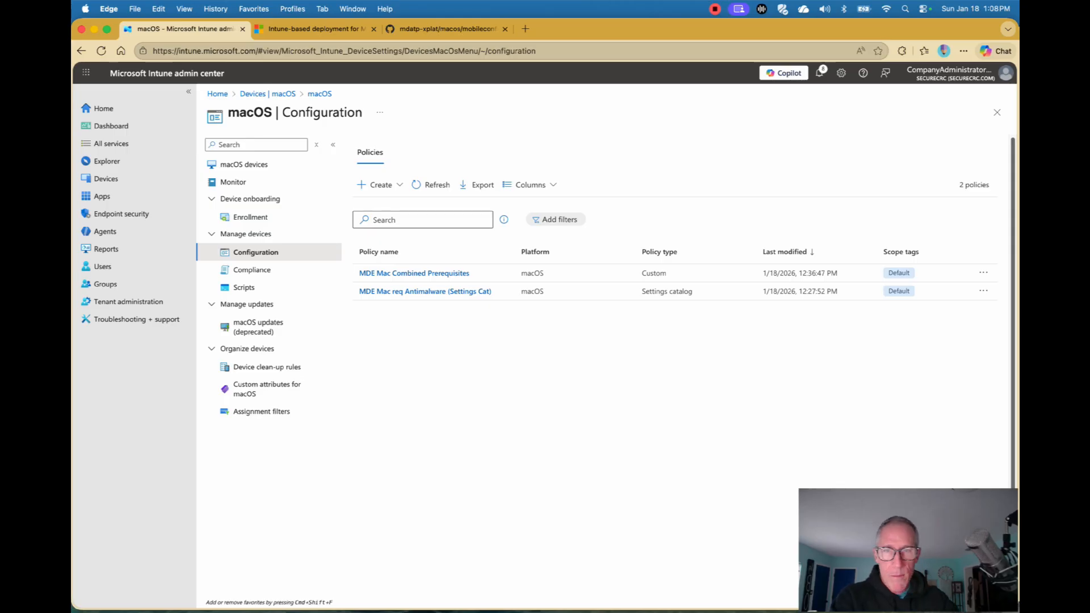
Step: Switch to the PowerPoint presentation and read on from the Defender Config slide through Tamper Protection and Onboarding to Defender for Endpoint App
{"action": "mouse_move", "coordinate": [89, 239]}
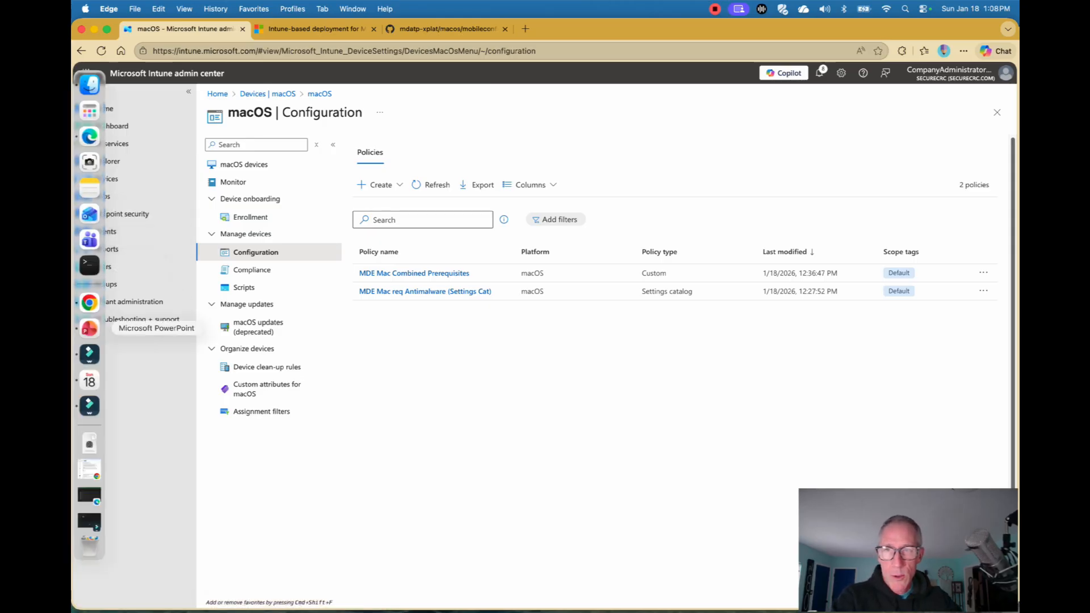
{"action": "left_click", "coordinate": [89, 328]}
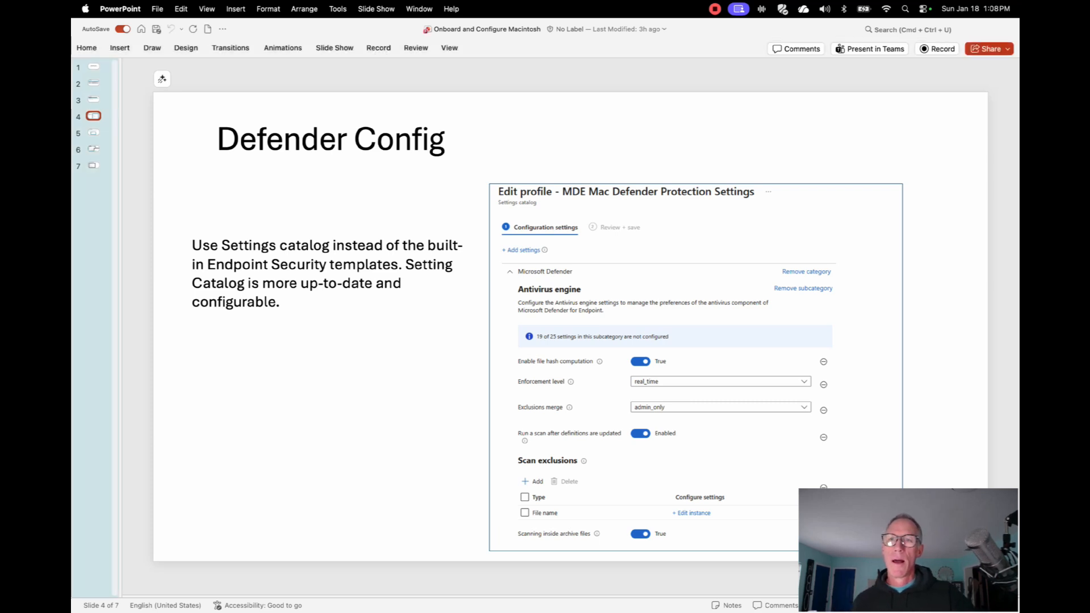
{"action": "key", "text": "Down"}
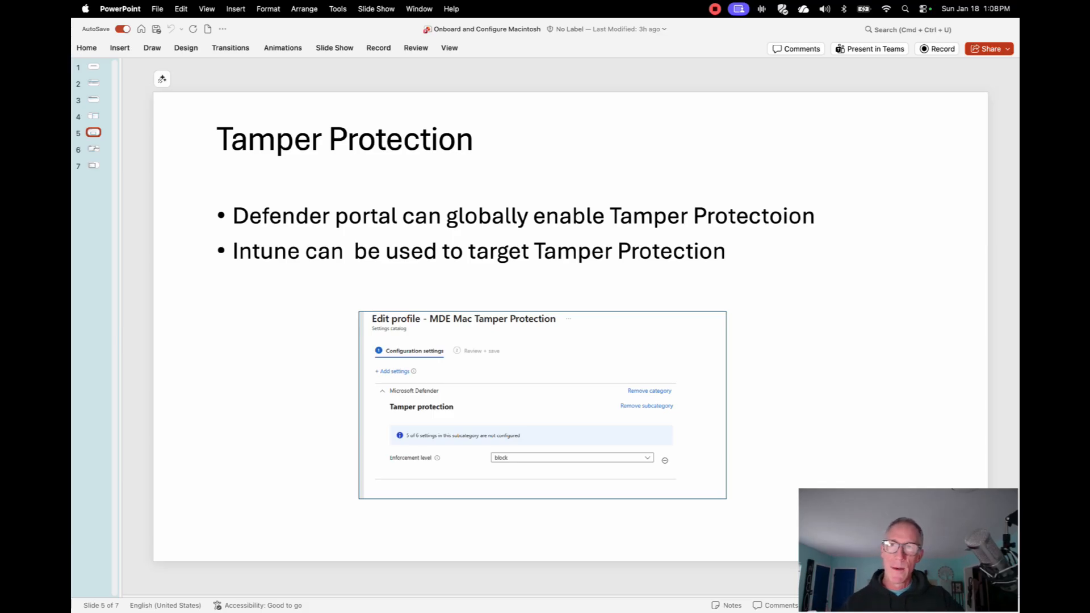
{"action": "key", "text": "Down"}
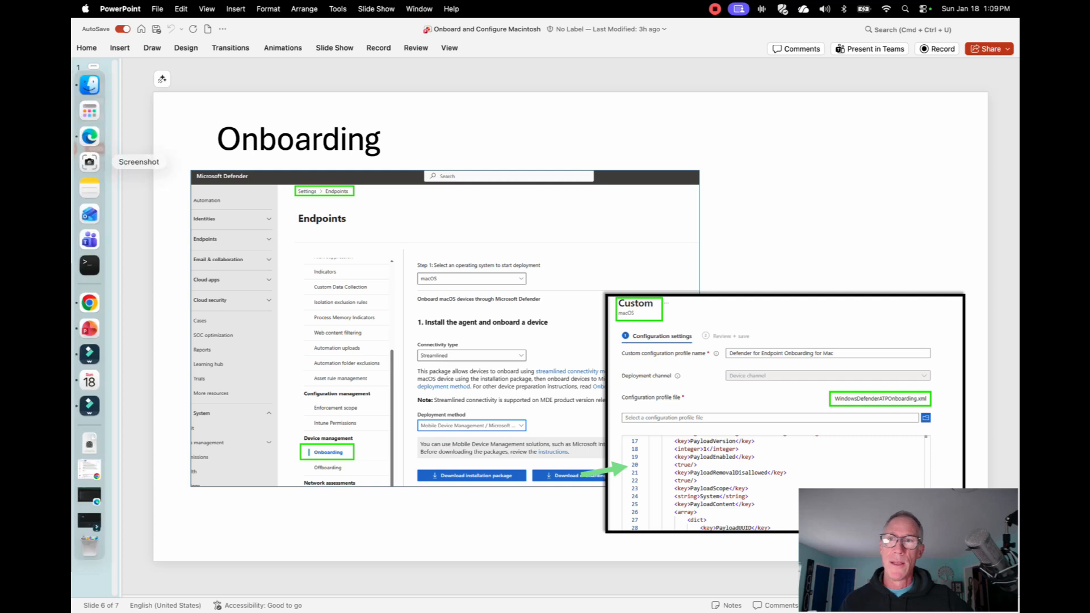
{"action": "key", "text": "Down"}
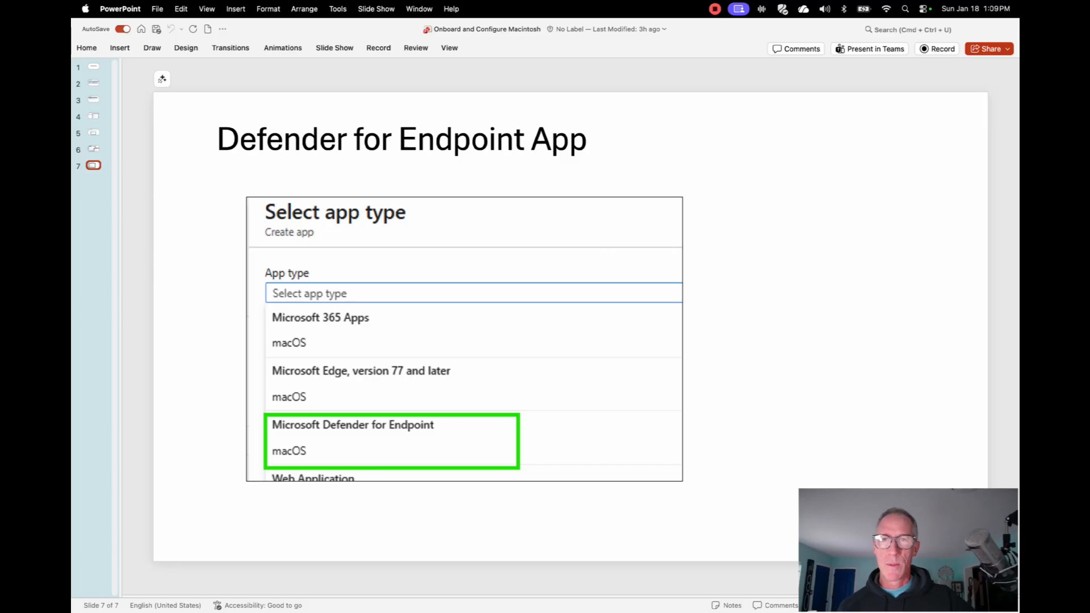
{"action": "mouse_move", "coordinate": [89, 212]}
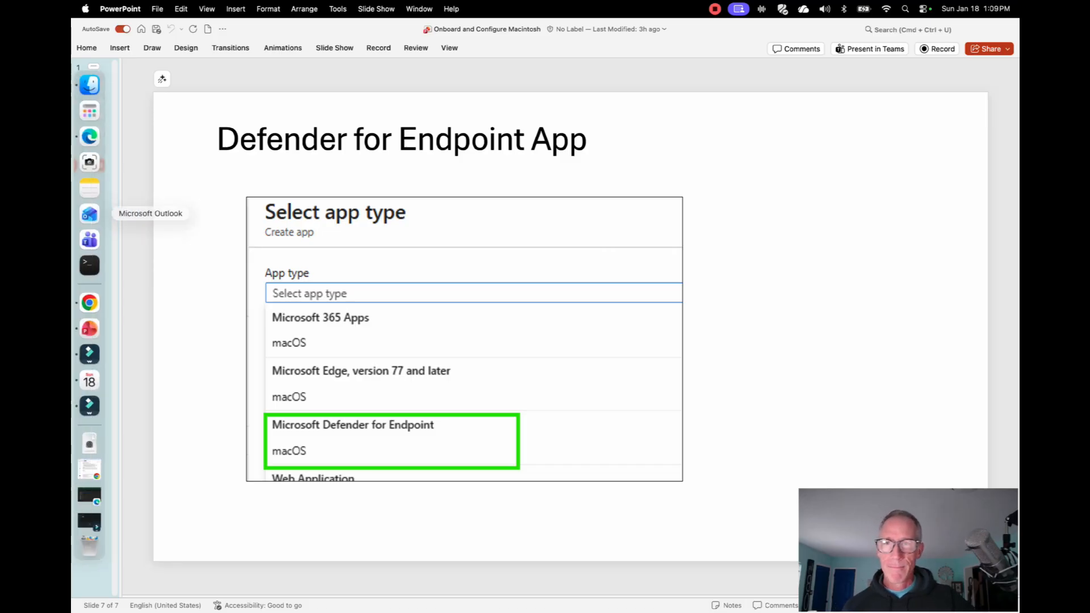